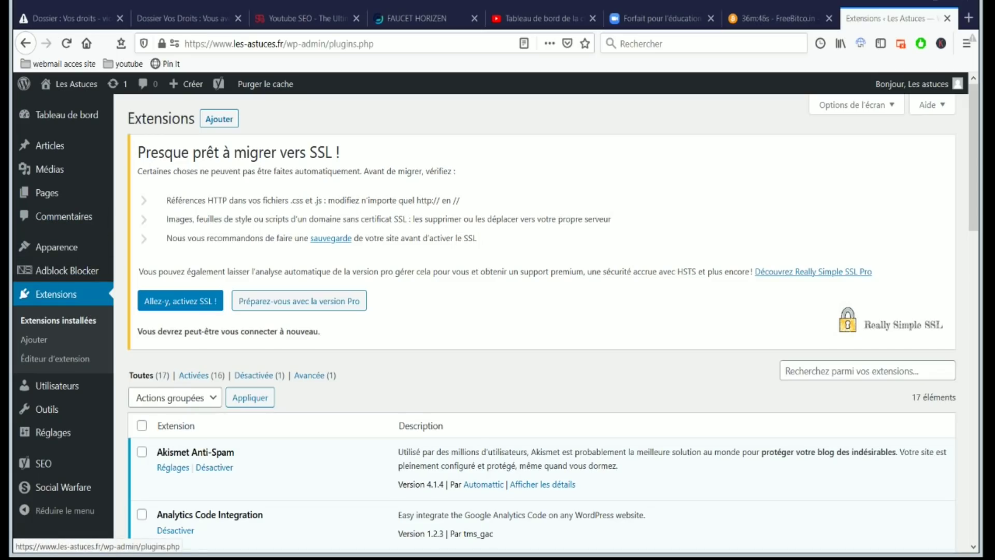
- Open the page for adding extensions and look through the featured extensions and popular tags
click(34, 340)
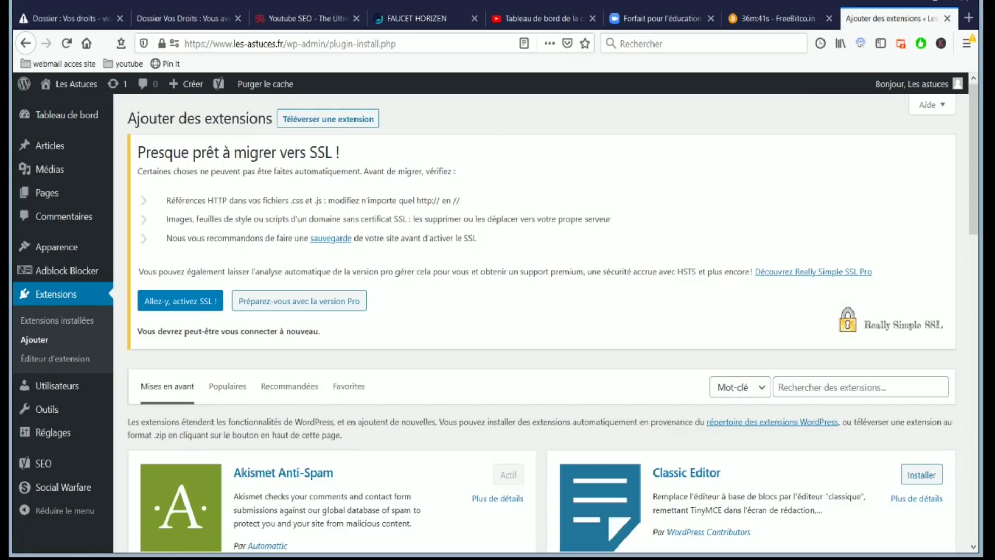
scroll(542, 319, down, 3)
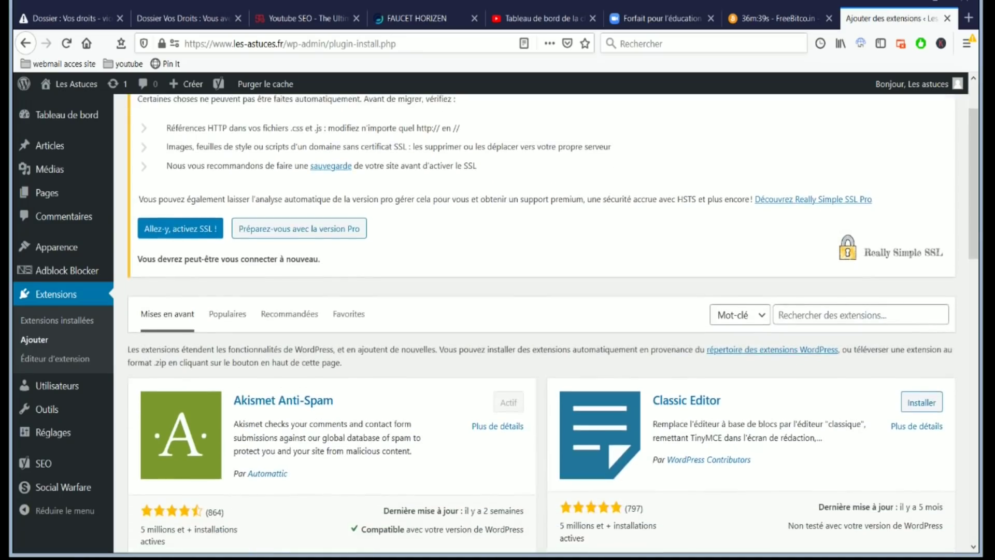
scroll(254, 254, down, 3)
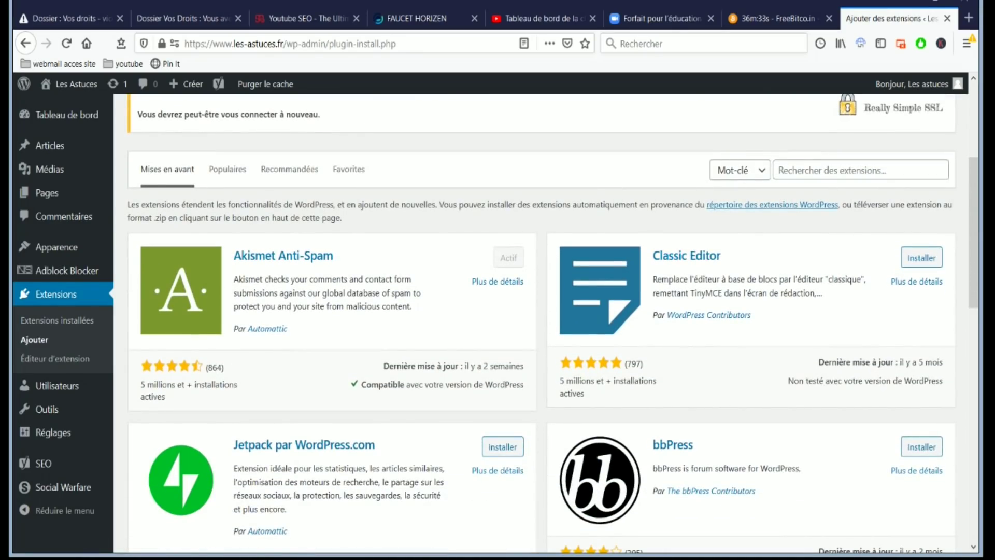
scroll(541, 319, down, 3)
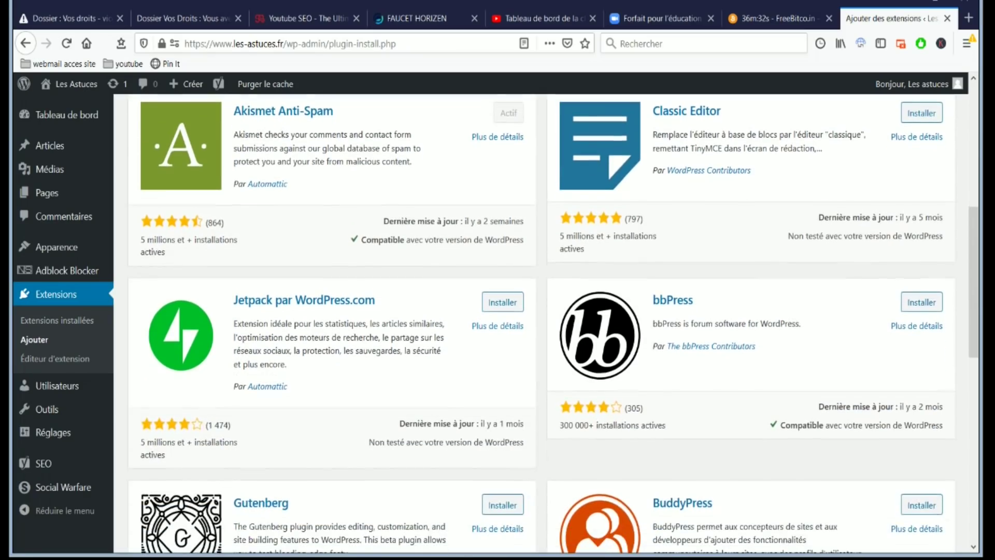
scroll(542, 319, down, 6)
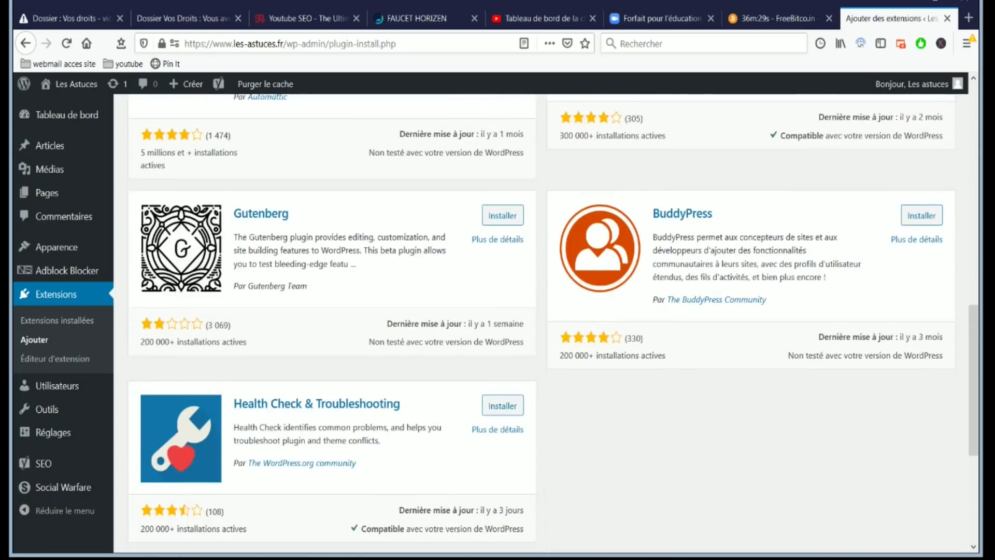
scroll(760, 401, down, 4)
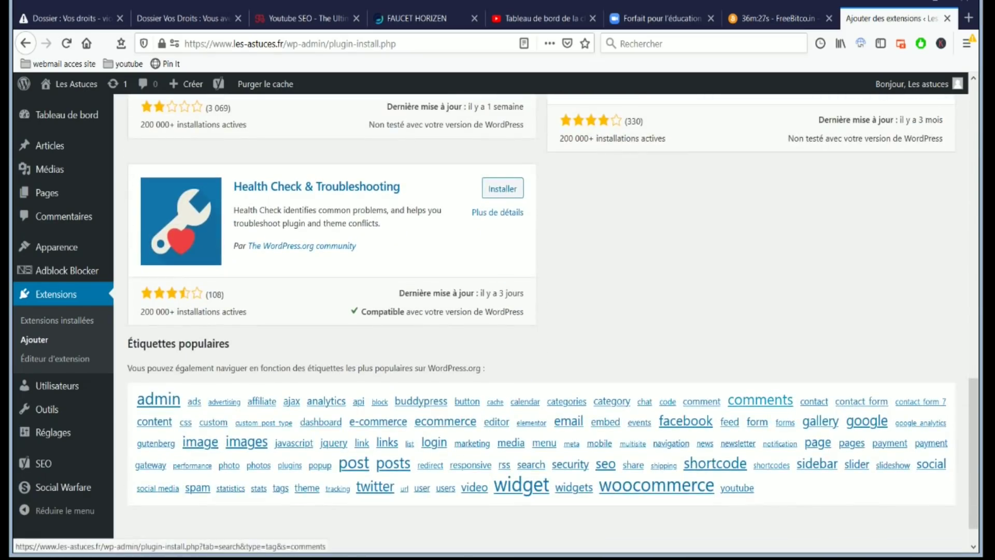
scroll(760, 400, up, 13)
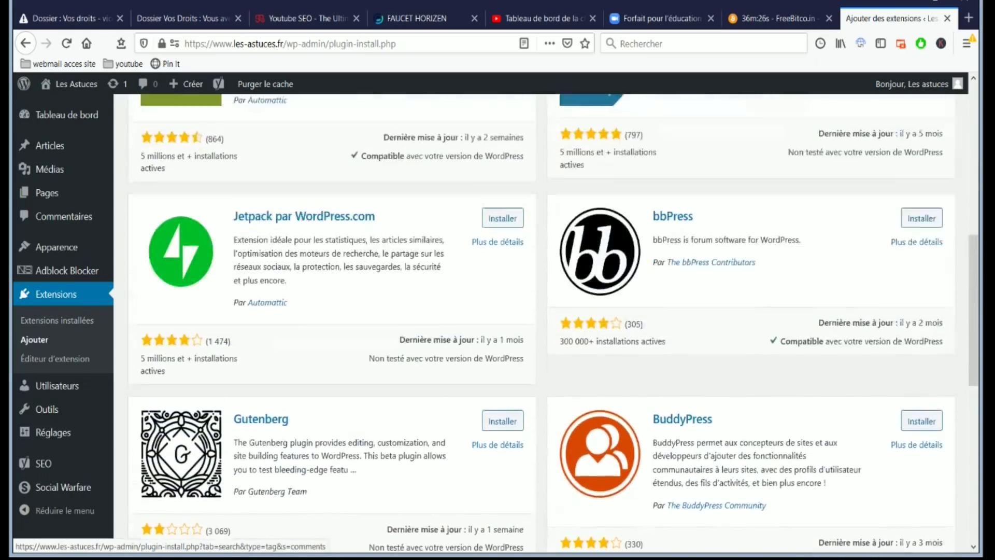
scroll(760, 400, up, 5)
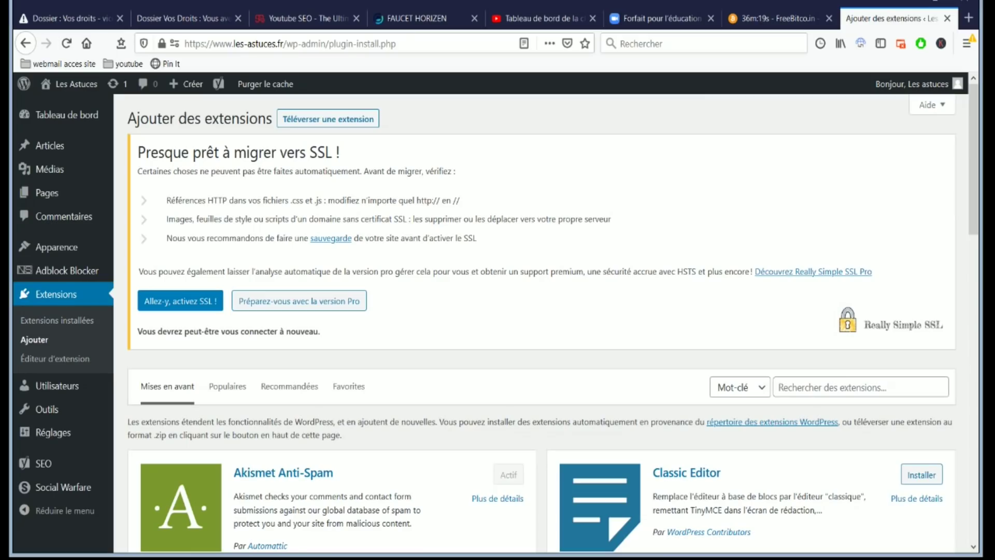
- Install TinyMCE Advanced from the popular extensions and activate it
click(228, 386)
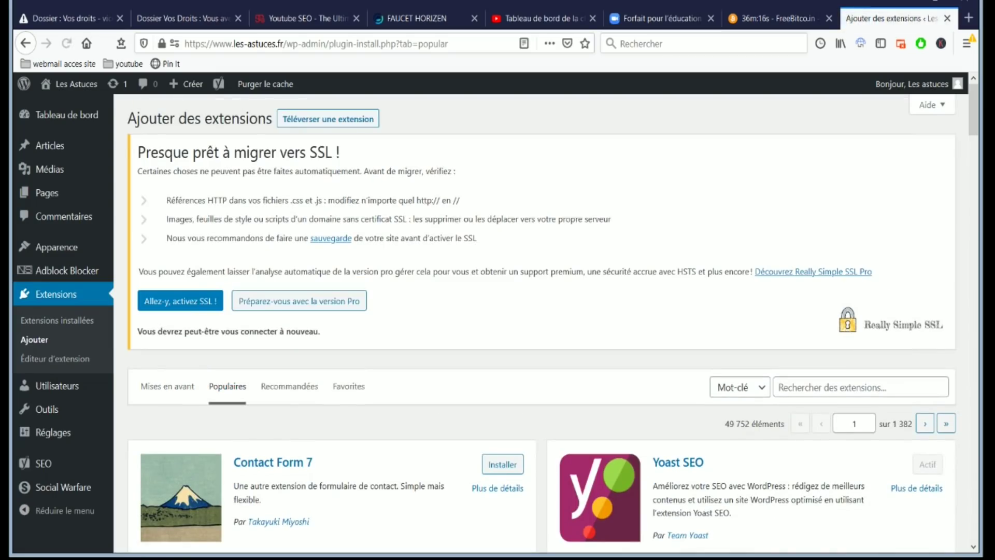
scroll(666, 394, down, 2)
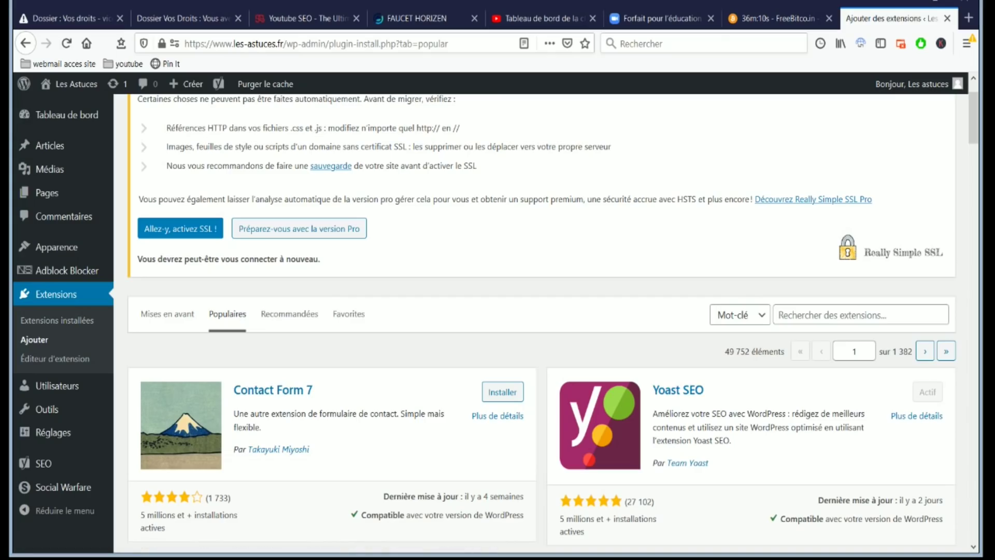
scroll(602, 280, down, 4)
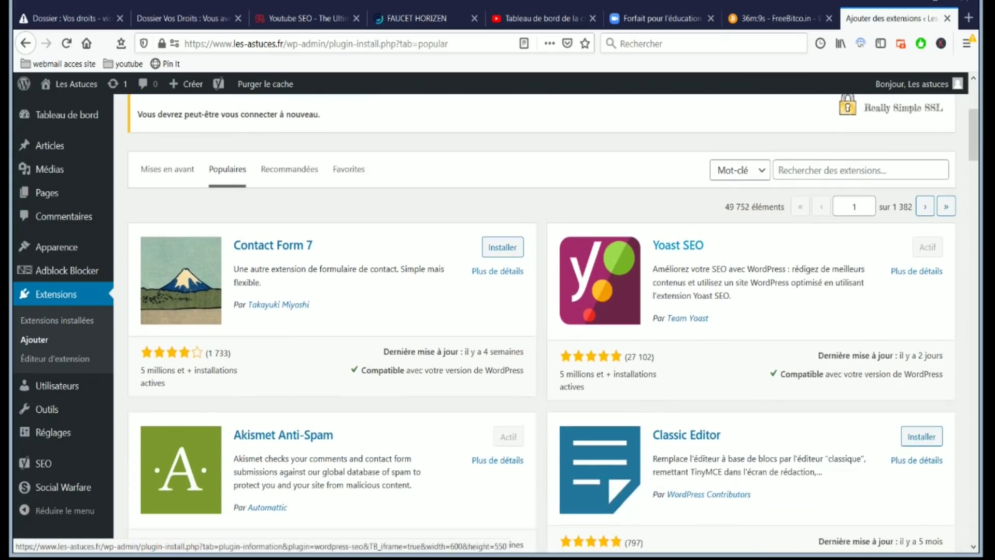
scroll(601, 280, down, 10)
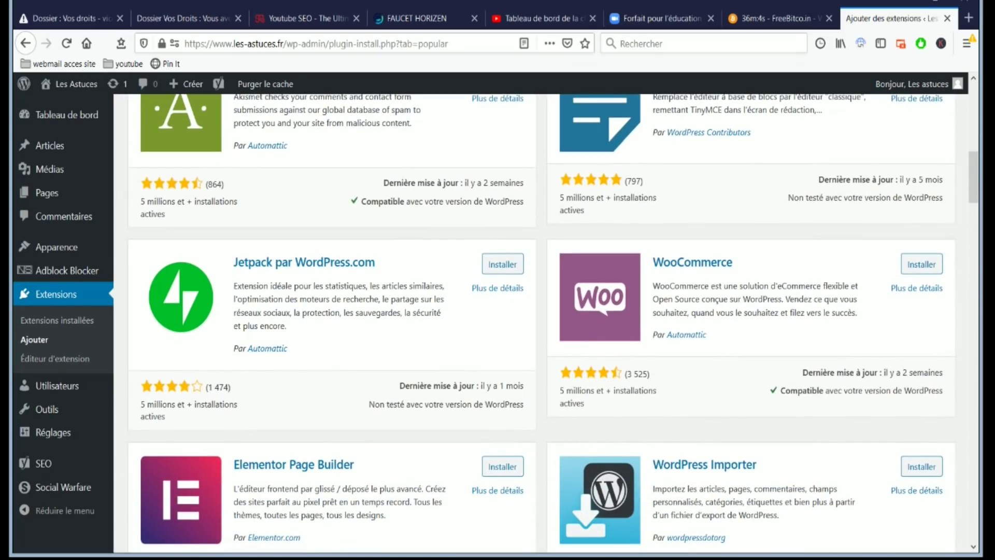
scroll(601, 280, down, 6)
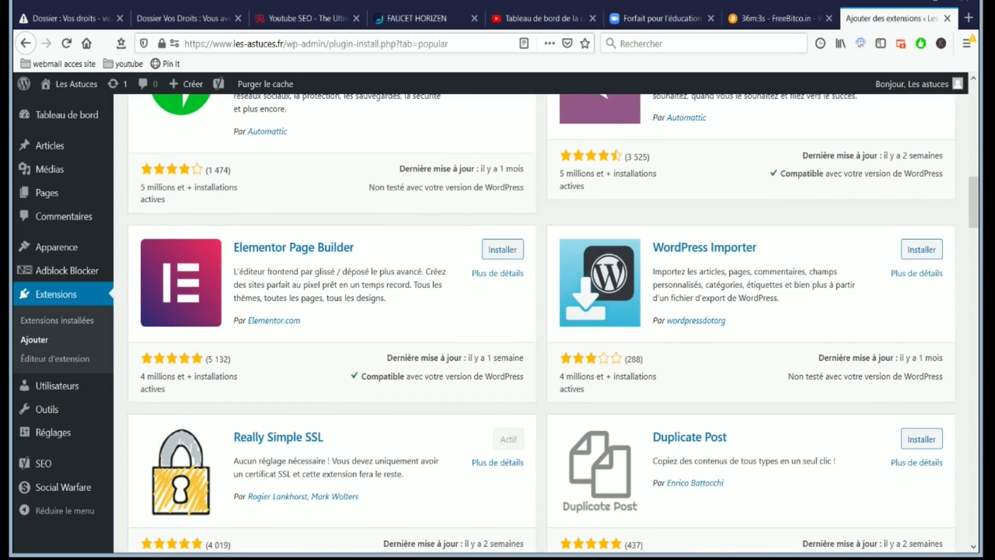
scroll(541, 322, down, 8)
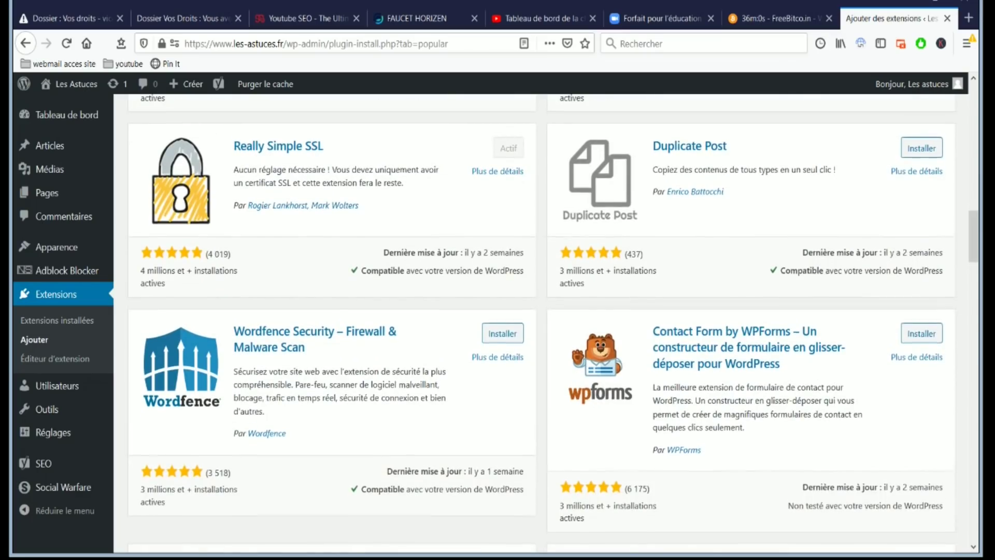
scroll(541, 321, down, 6)
scroll(553, 323, down, 2)
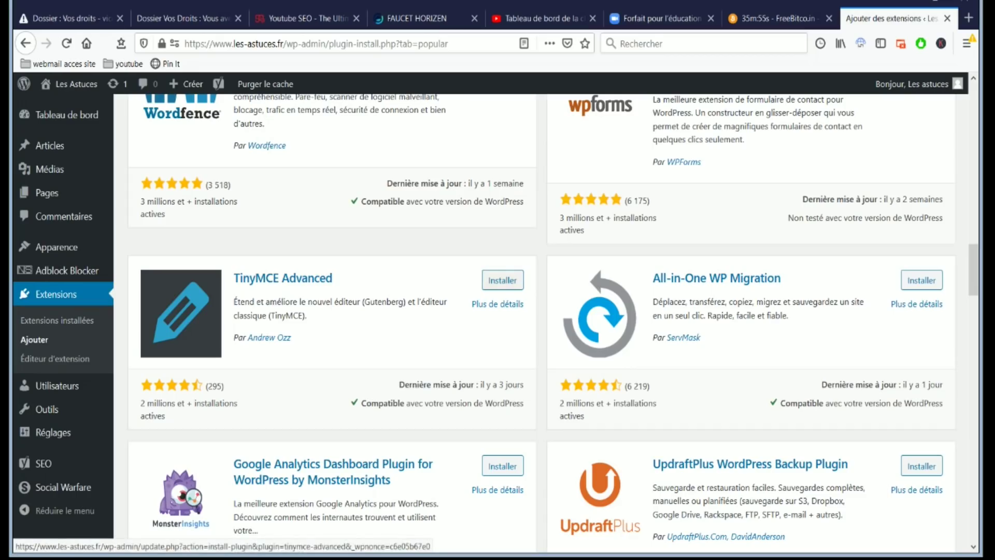
click(502, 280)
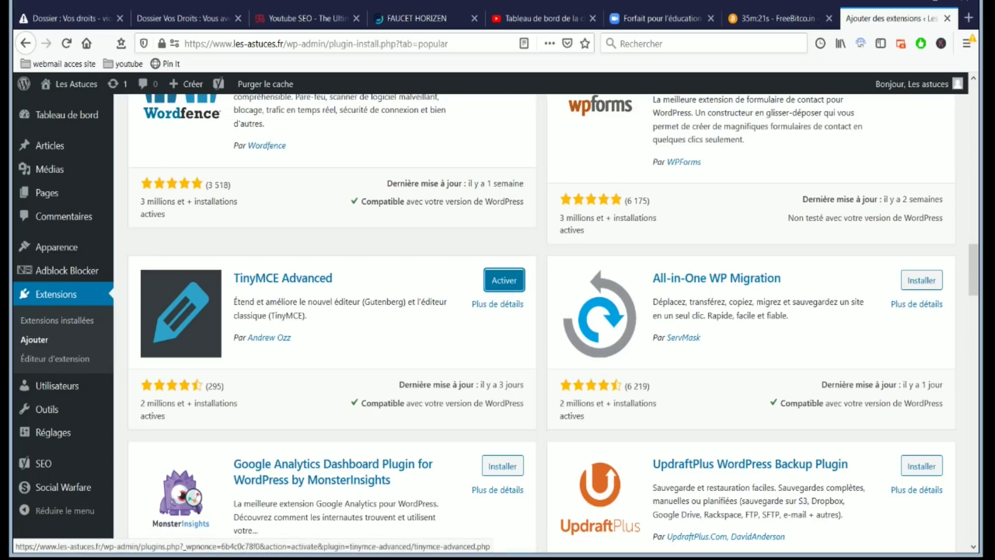
click(504, 280)
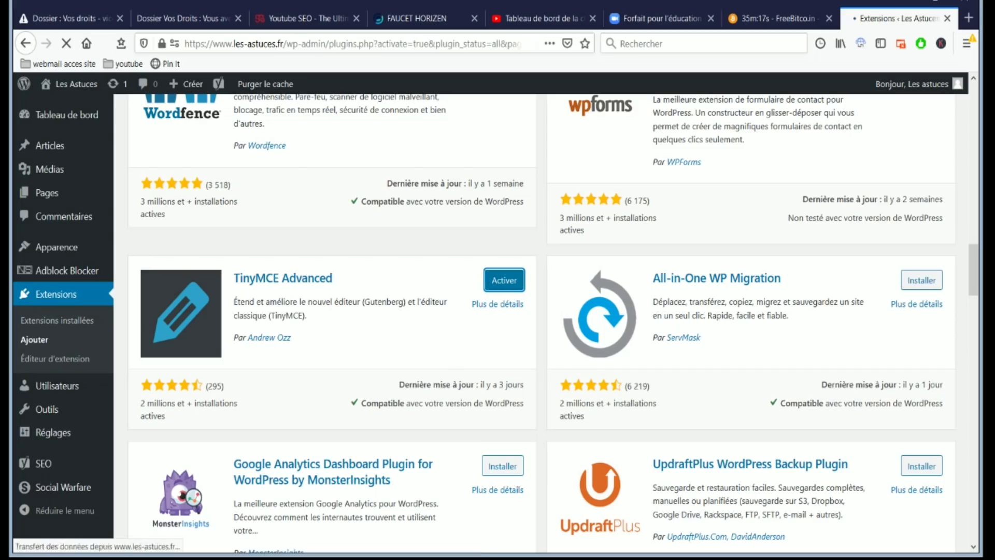
- Open the configuration settings of TinyMCE Advanced from the installed extensions list
scroll(542, 319, down, 8)
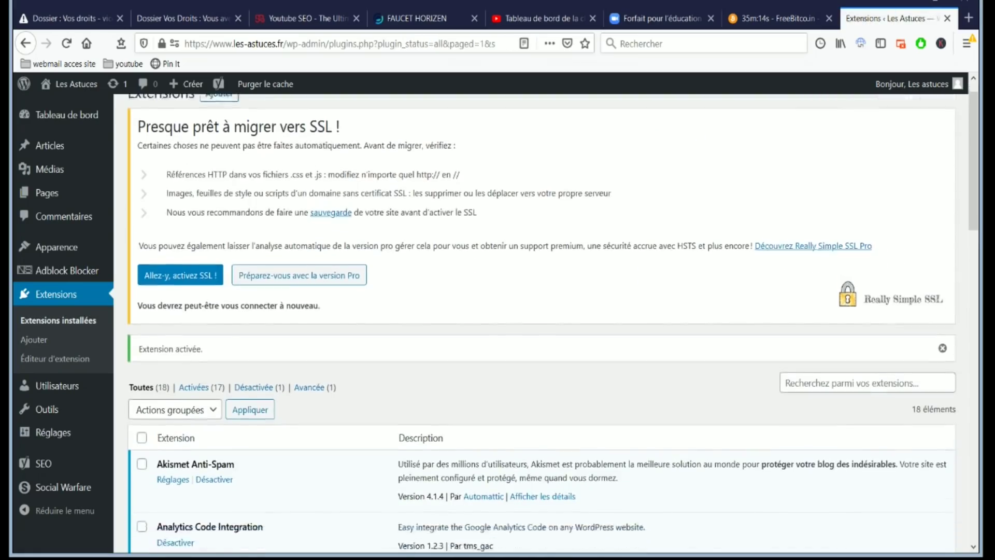
scroll(530, 247, down, 6)
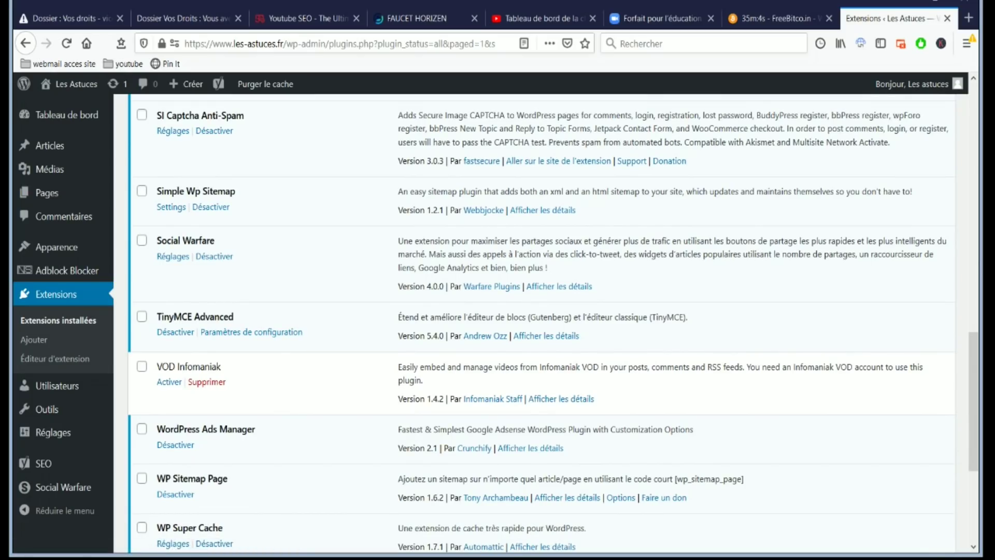
click(251, 332)
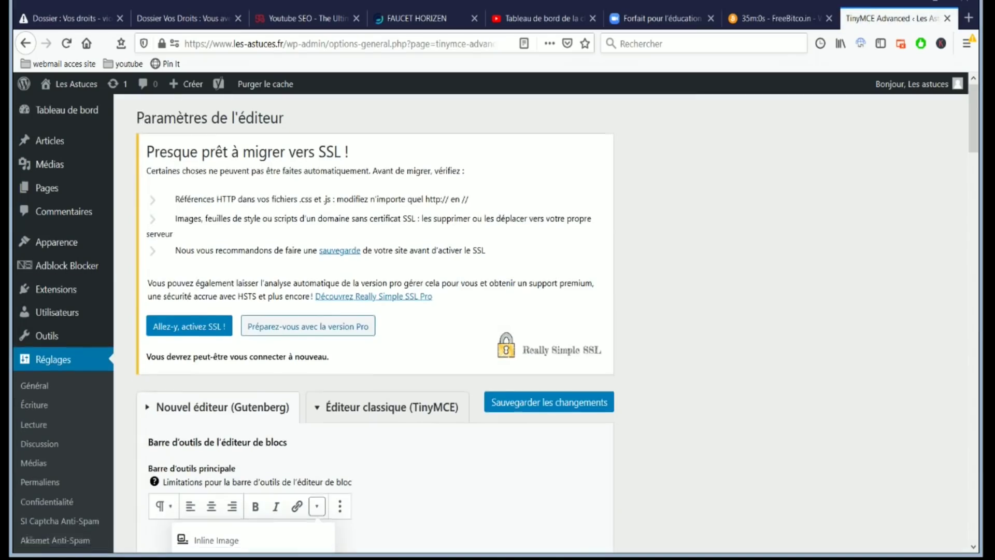
- Examine the TinyMCE Advanced settings, including the block editor toolbars, text colour settings, options and advanced options
scroll(497, 321, down, 4)
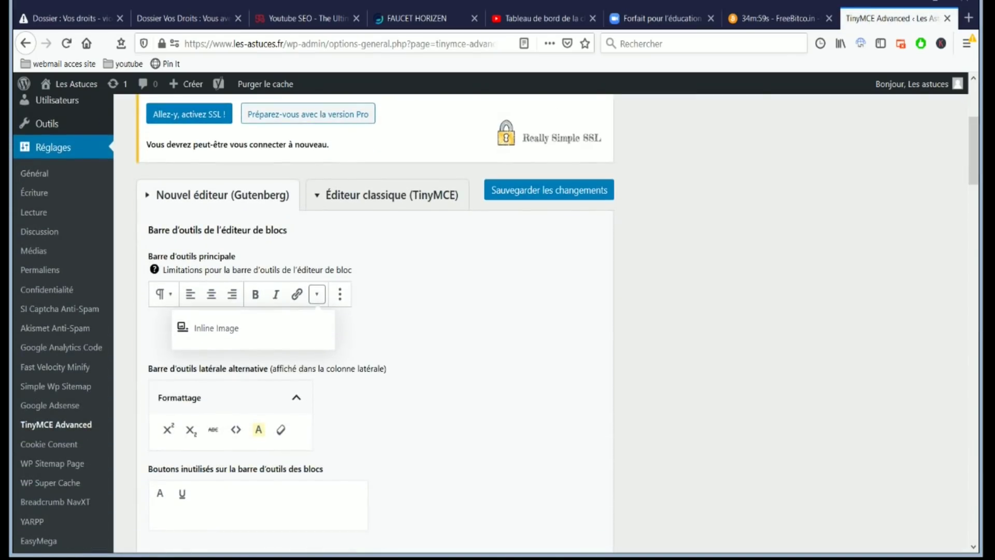
scroll(374, 321, down, 13)
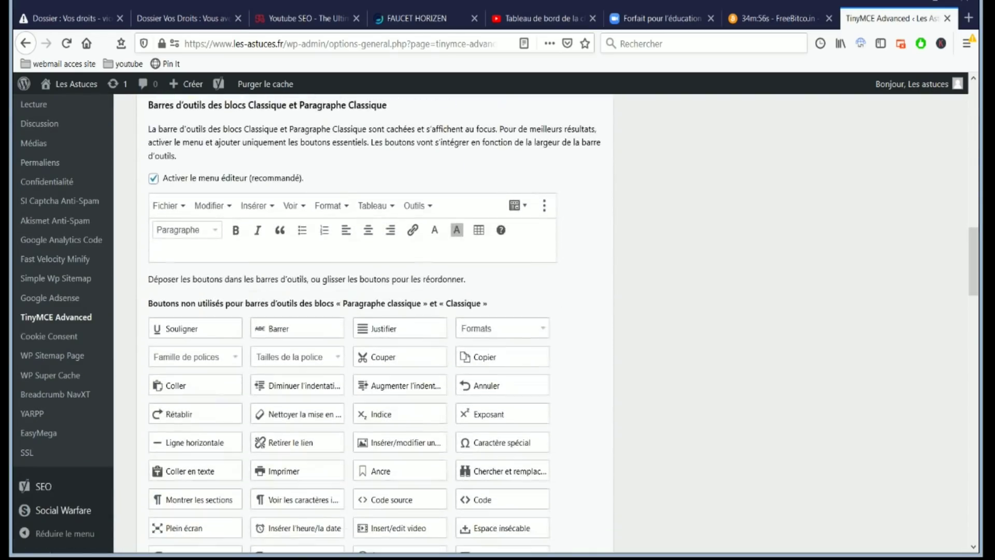
scroll(373, 321, down, 13)
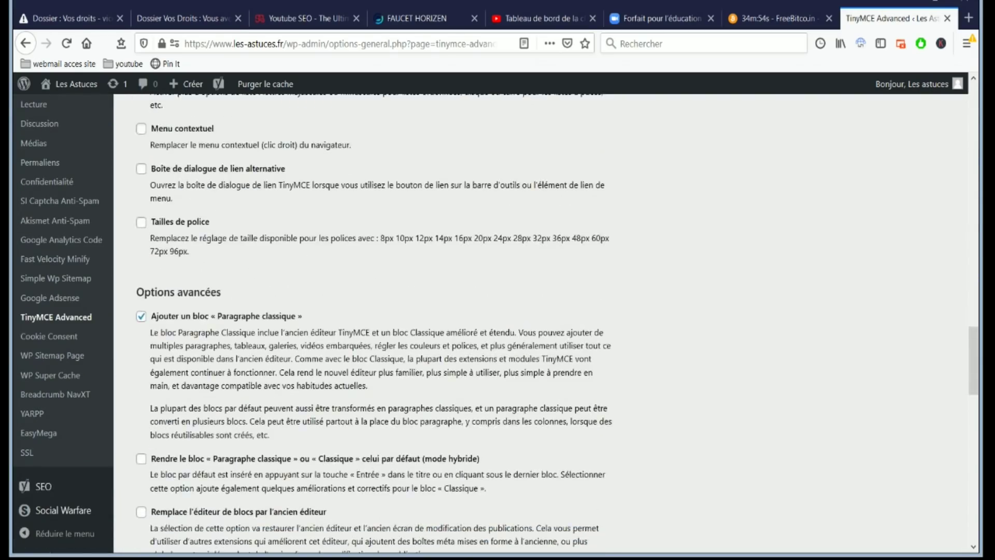
scroll(373, 322, down, 7)
scroll(374, 321, up, 20)
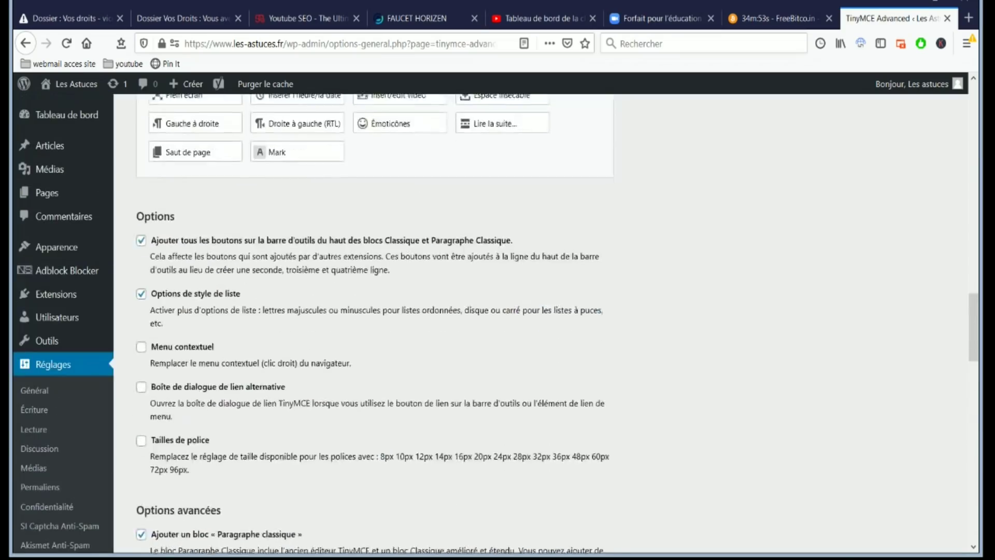
scroll(373, 321, up, 8)
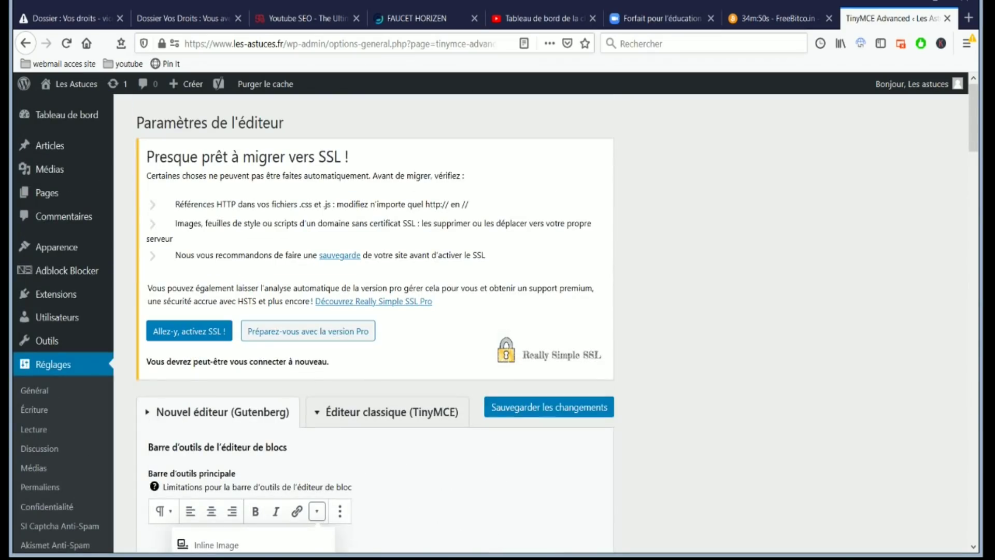
scroll(34, 192, down, 4)
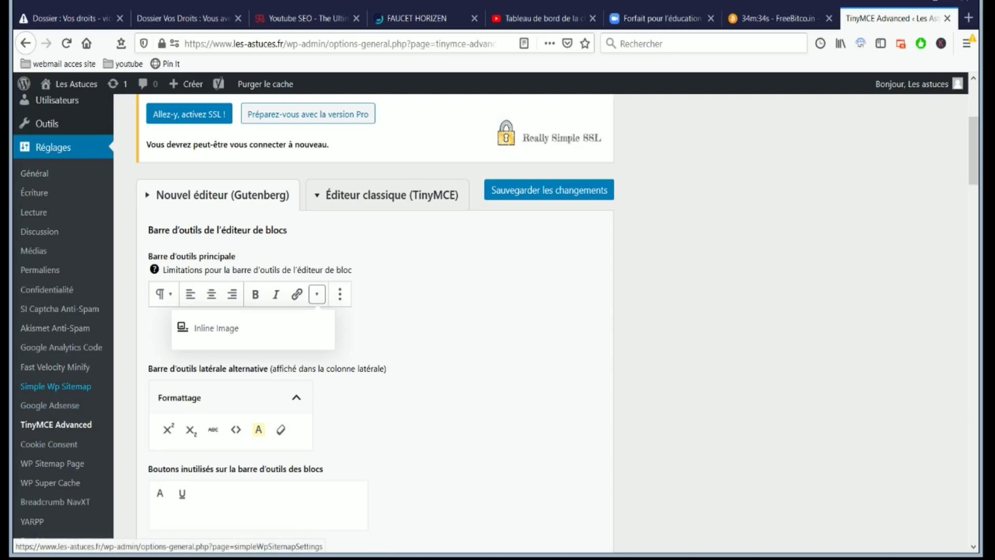
scroll(55, 388, down, 7)
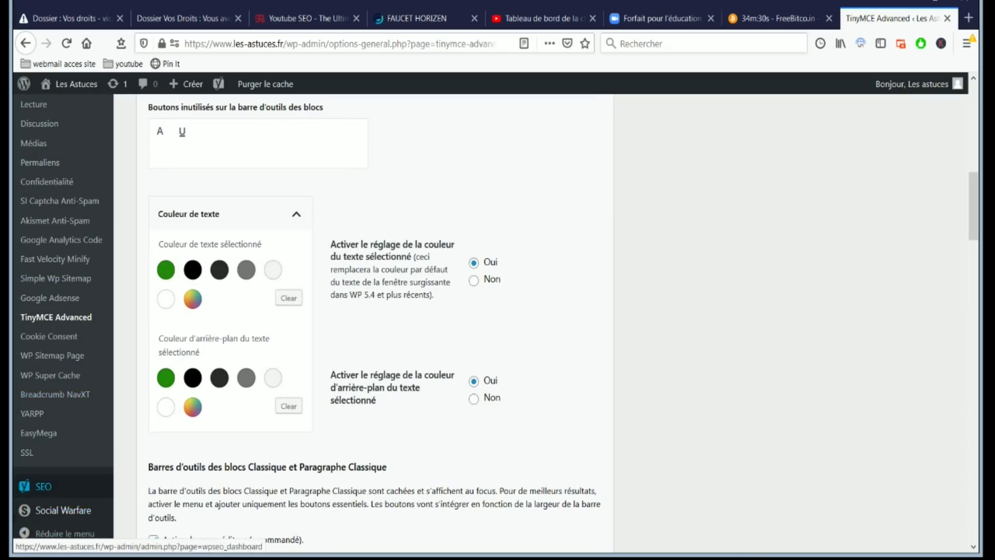
mouse_move(44, 487)
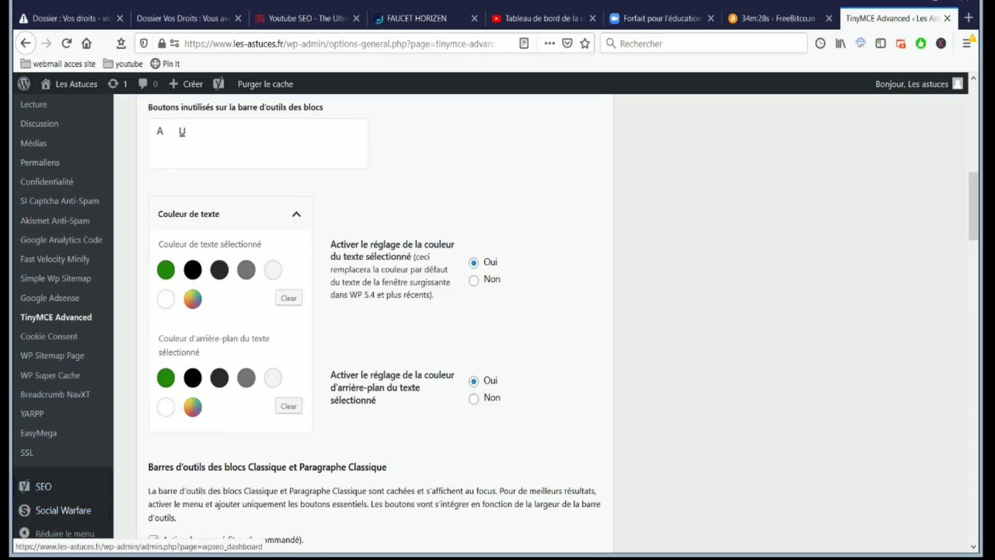
scroll(51, 169, up, 10)
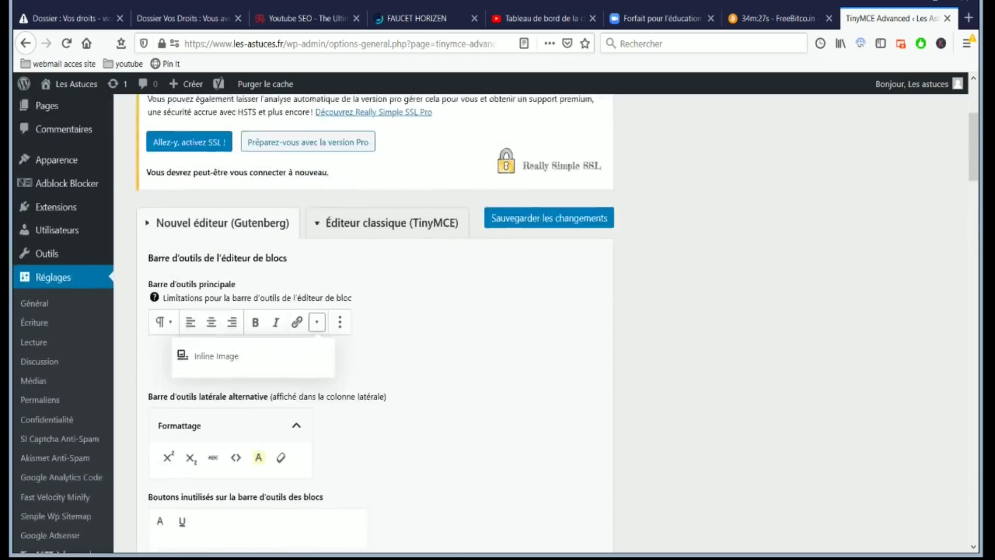
- Display the form for uploading a .zip extension on the add-extensions page, and return to the featured extensions
mouse_move(52, 317)
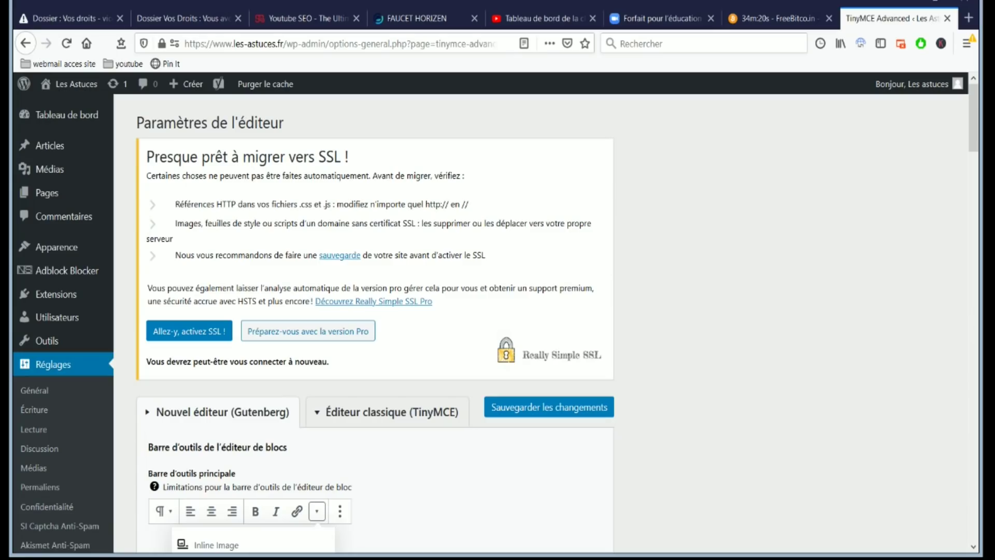
mouse_move(52, 294)
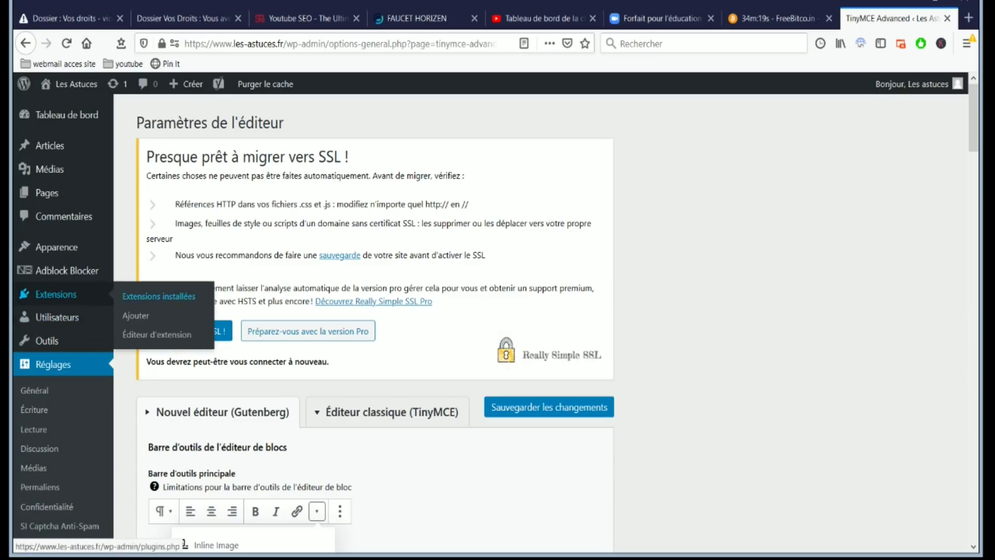
click(136, 315)
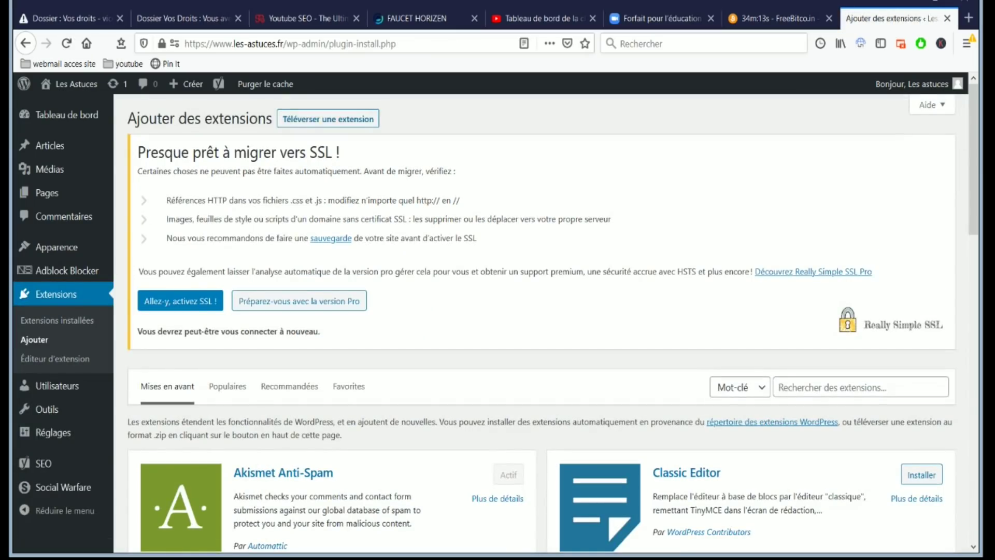
click(328, 118)
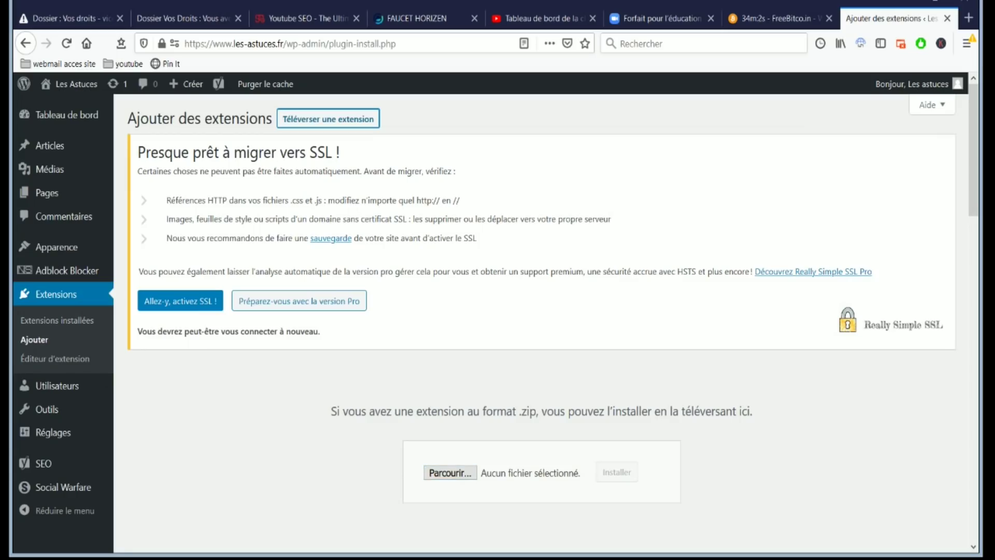
scroll(542, 321, down, 3)
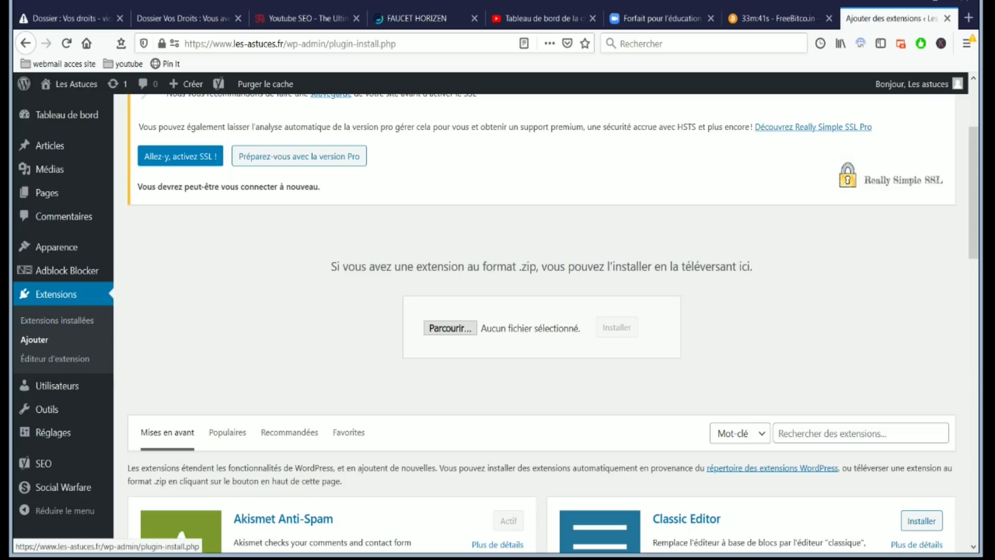
click(35, 339)
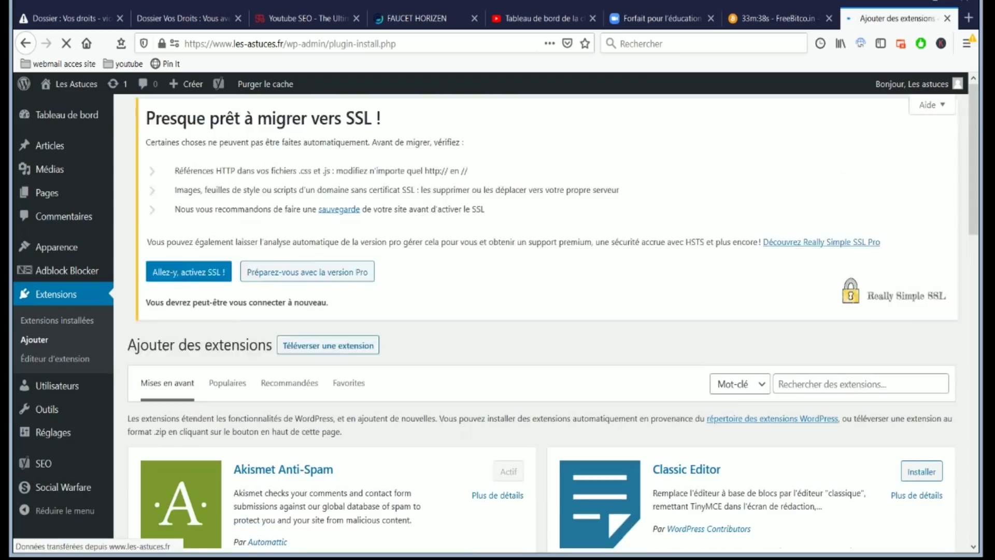
- Install Contact Form 7 from the popular extensions and activate it
click(228, 386)
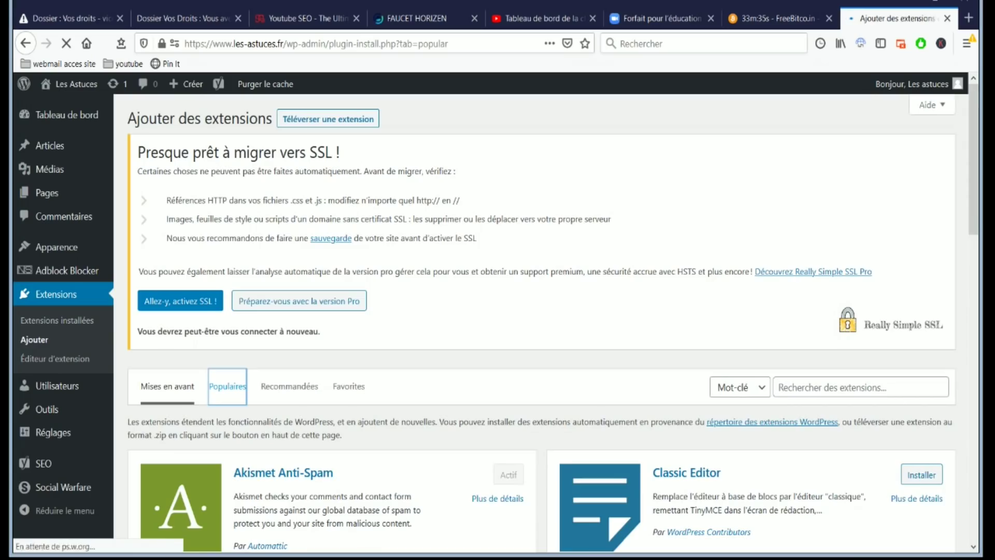
scroll(542, 321, down, 3)
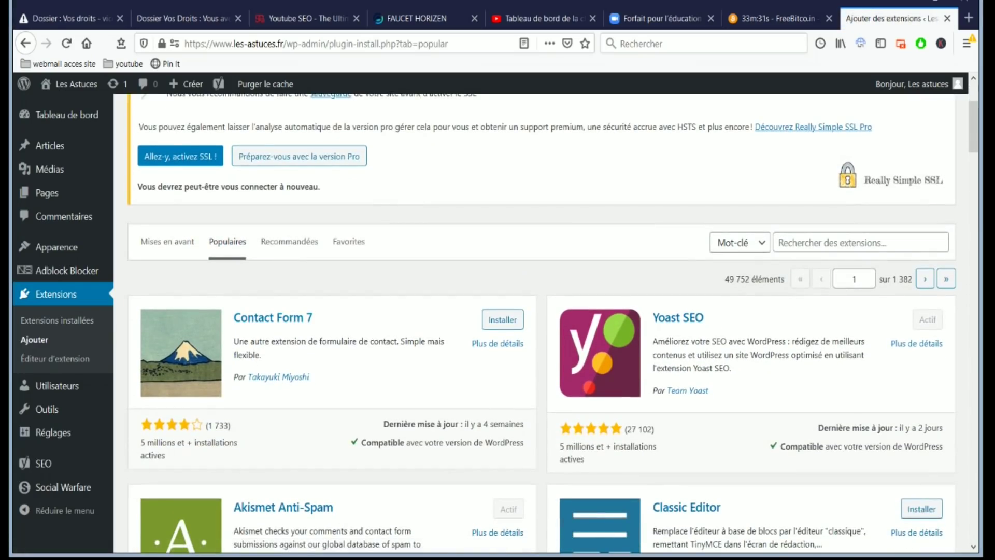
click(502, 319)
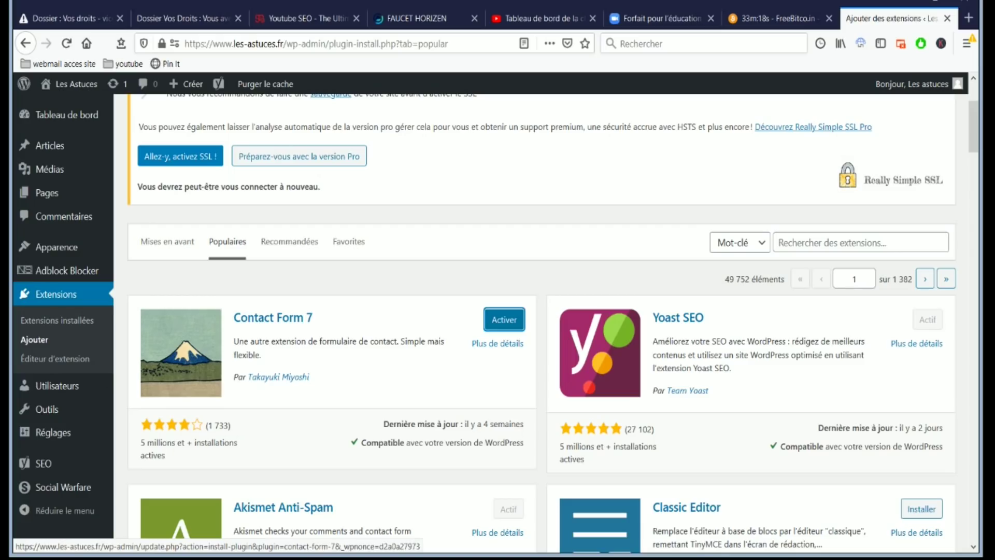
click(504, 319)
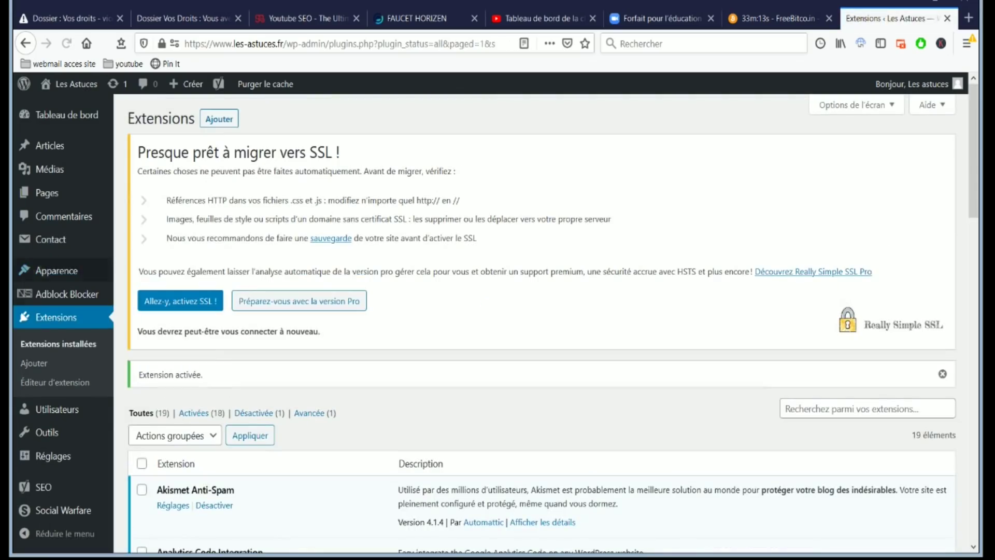
- Open the Contact Form 7 settings from the installed extensions list and copy the shortcode of Formulaire de contact 1
mouse_move(50, 239)
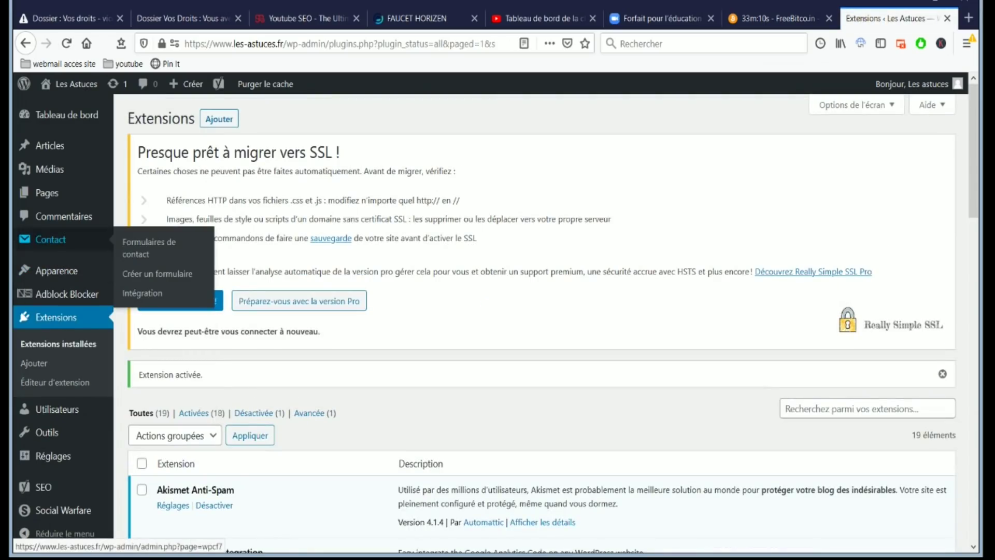
scroll(518, 311, down, 7)
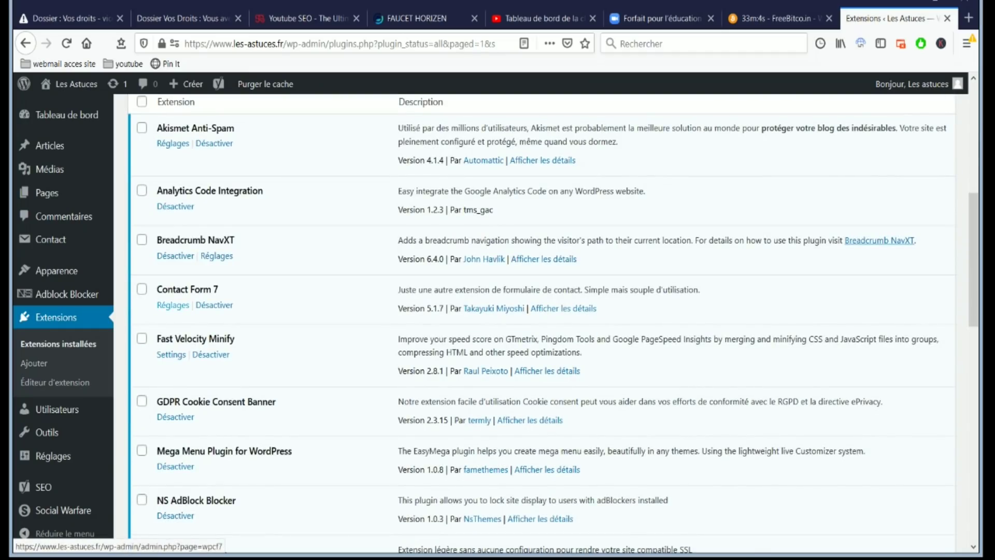
click(173, 305)
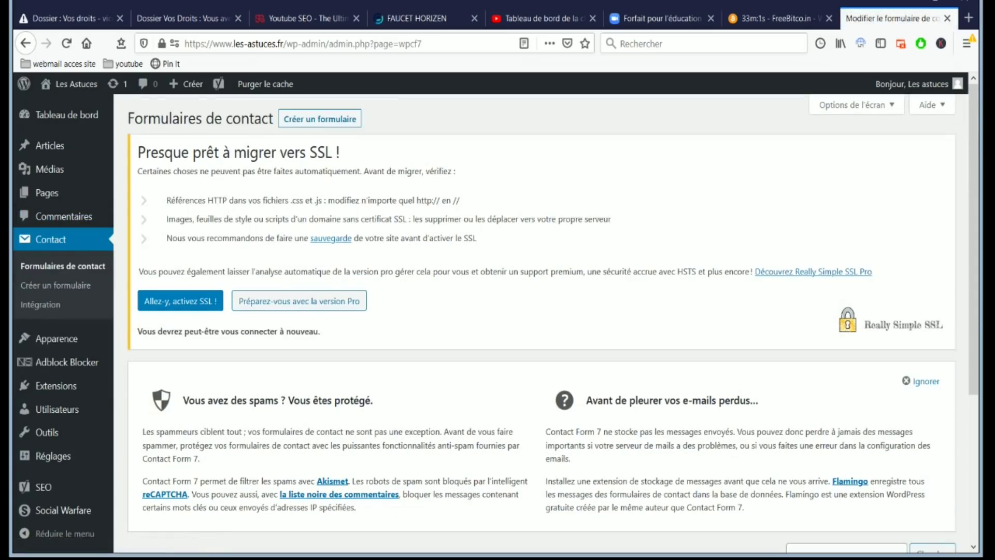
scroll(542, 319, down, 4)
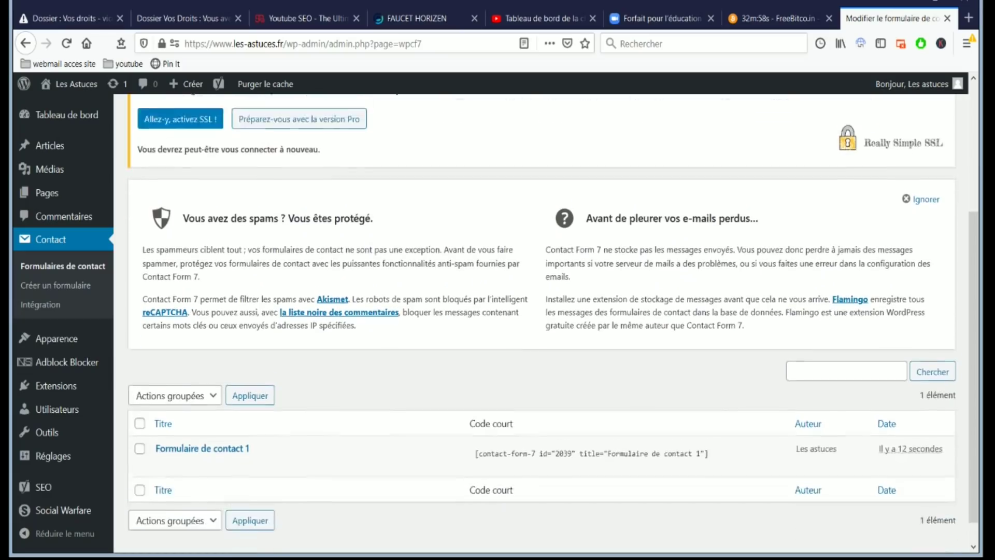
mouse_move(207, 430)
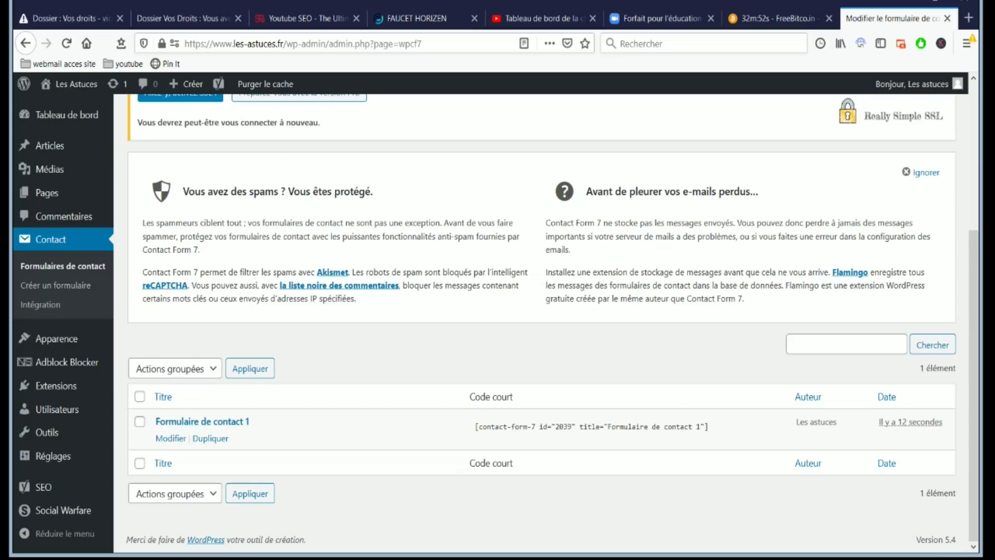
click(590, 426)
key(ctrl+c)
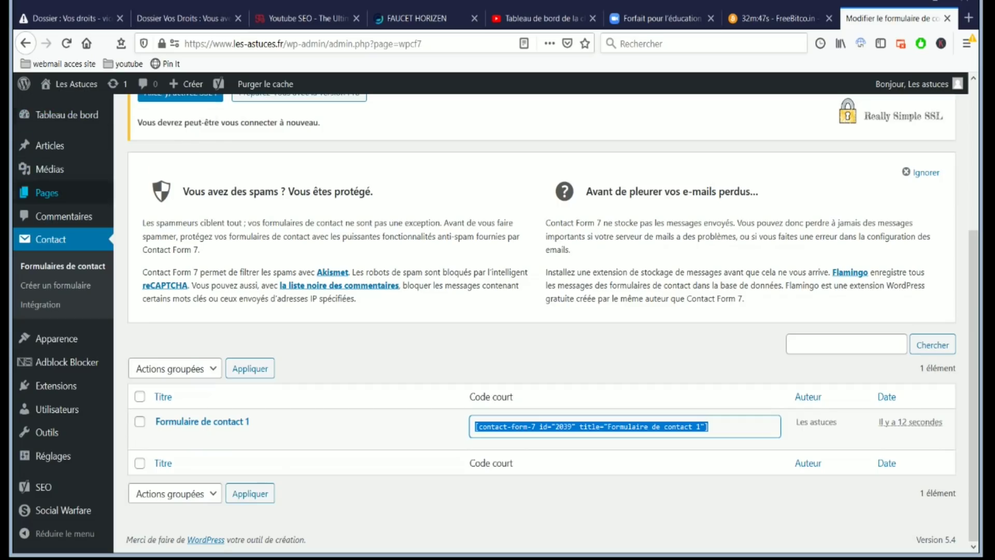
- Create a new page and insert a Code court block containing the copied contact form shortcode
mouse_move(47, 192)
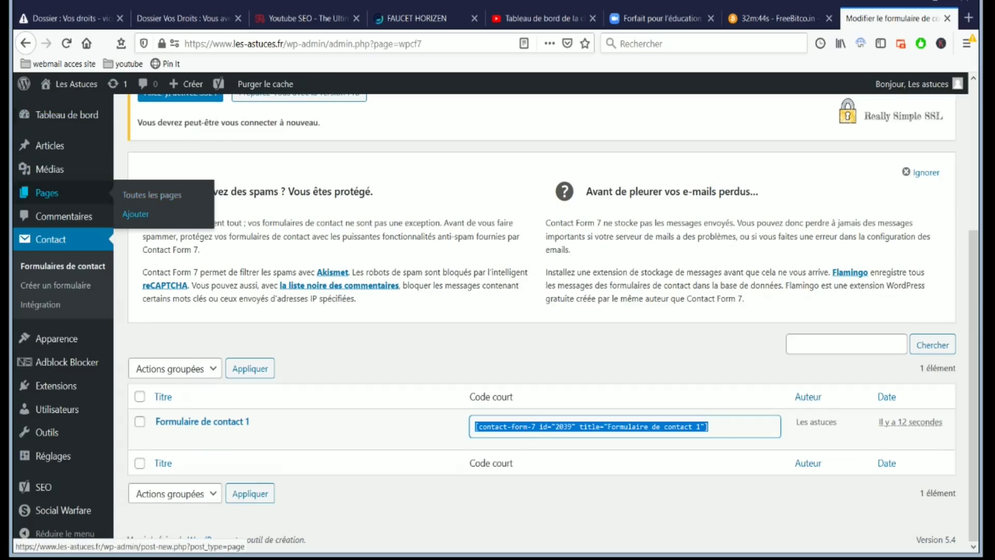
click(136, 214)
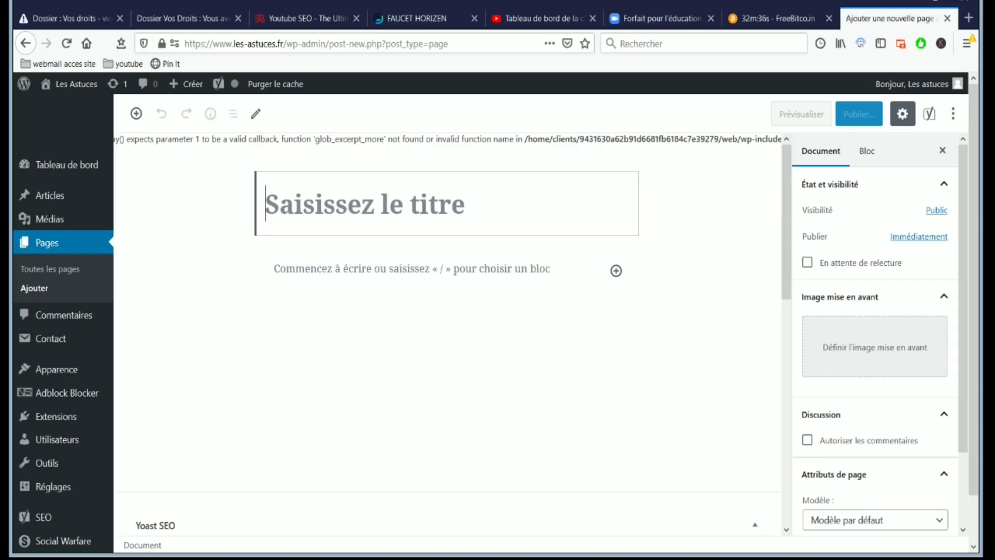
click(615, 270)
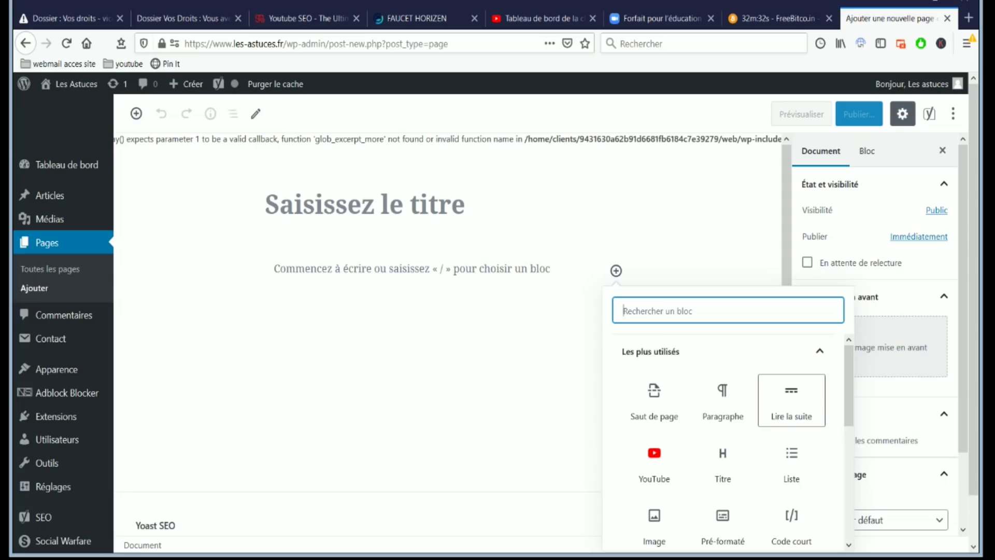
scroll(726, 407, down, 5)
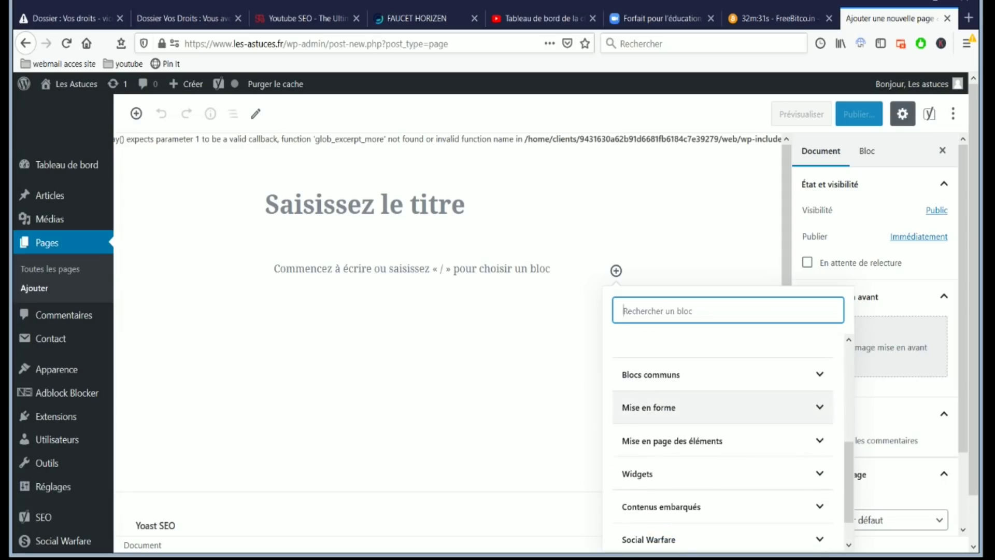
scroll(725, 406, down, 1)
click(723, 403)
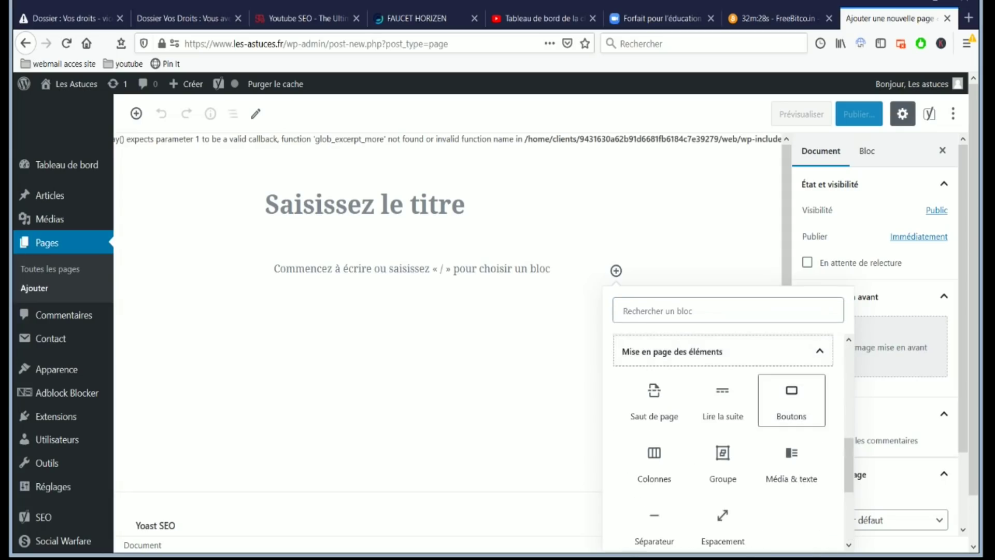
scroll(723, 449, down, 3)
scroll(725, 440, down, 1)
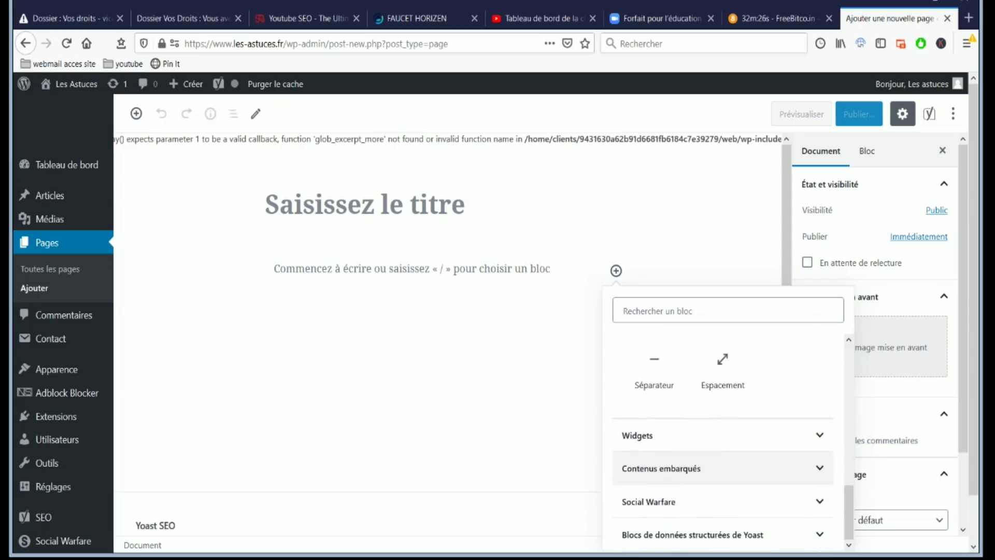
click(723, 436)
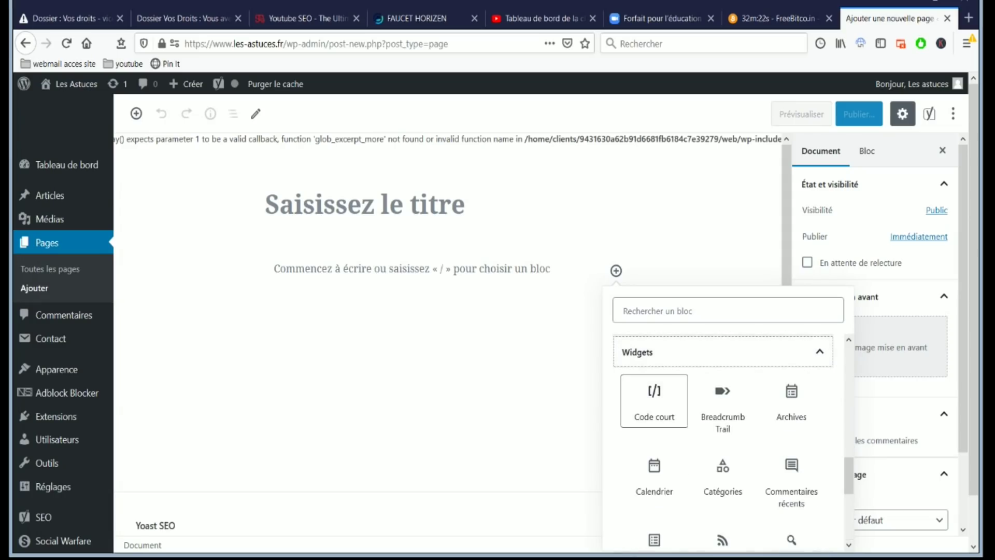
click(654, 400)
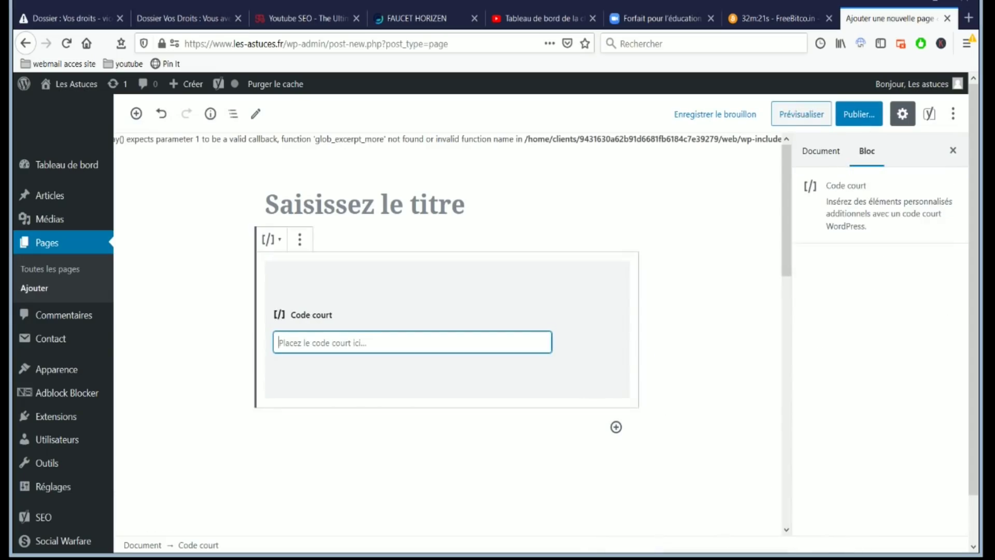
key(ctrl+v)
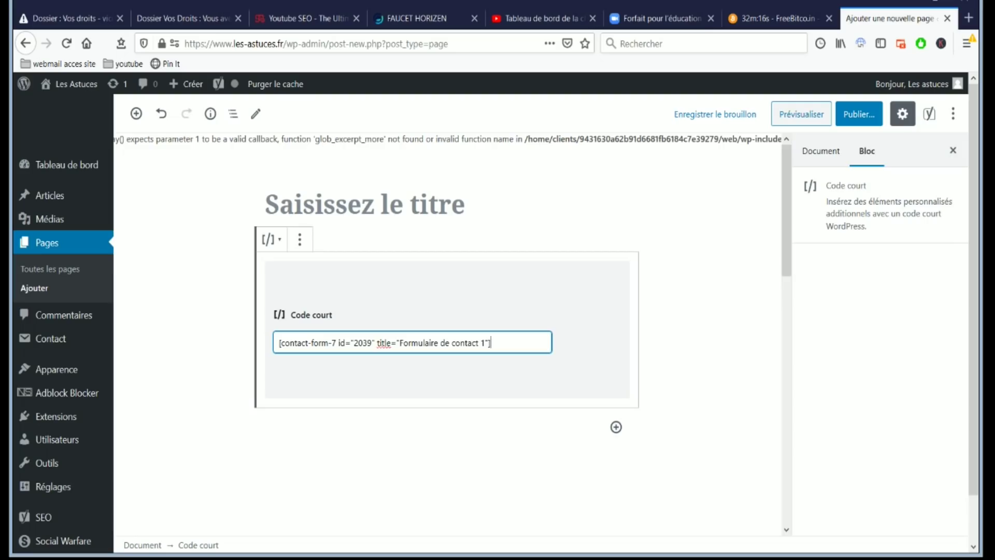
key(Escape)
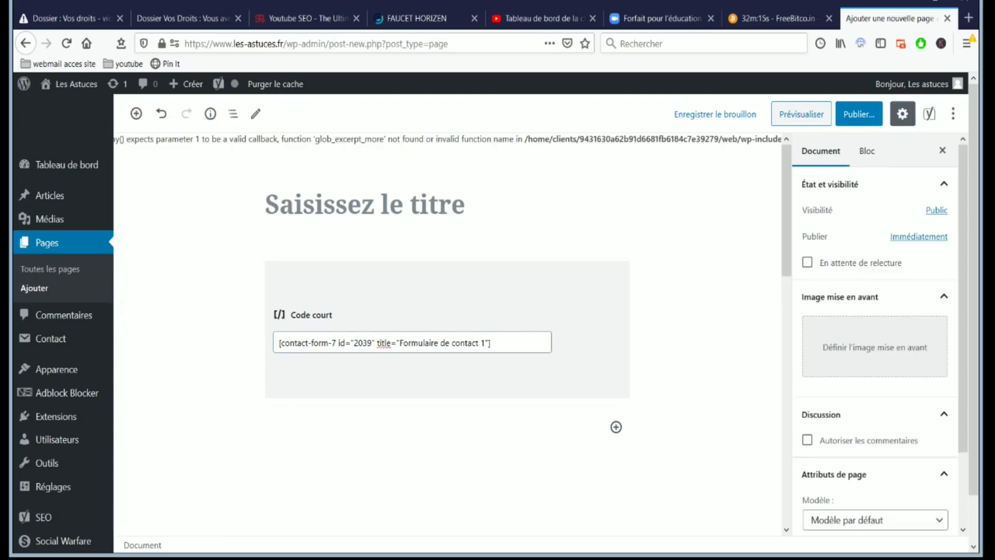
- Title the new page "Contact" and save it as a draft
click(266, 203)
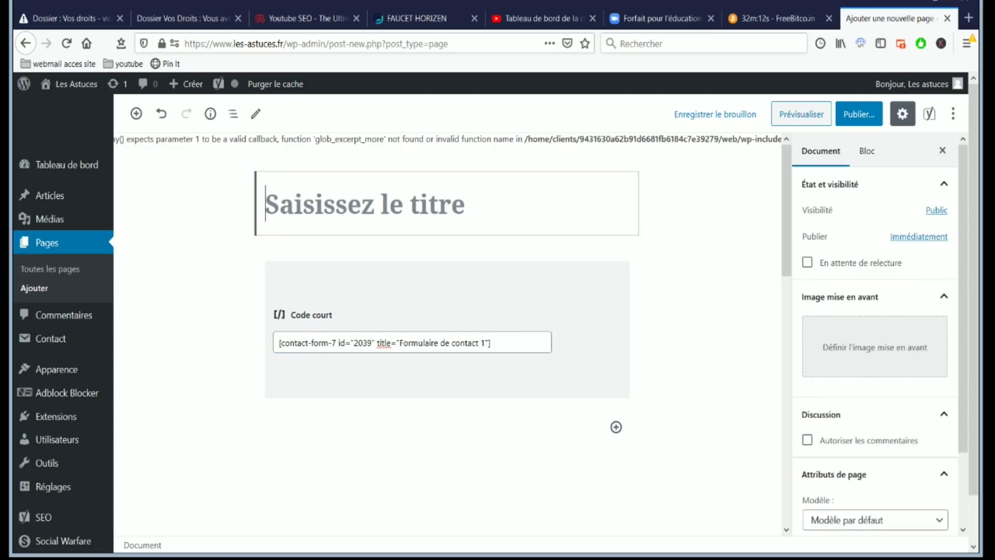
text(Contact)
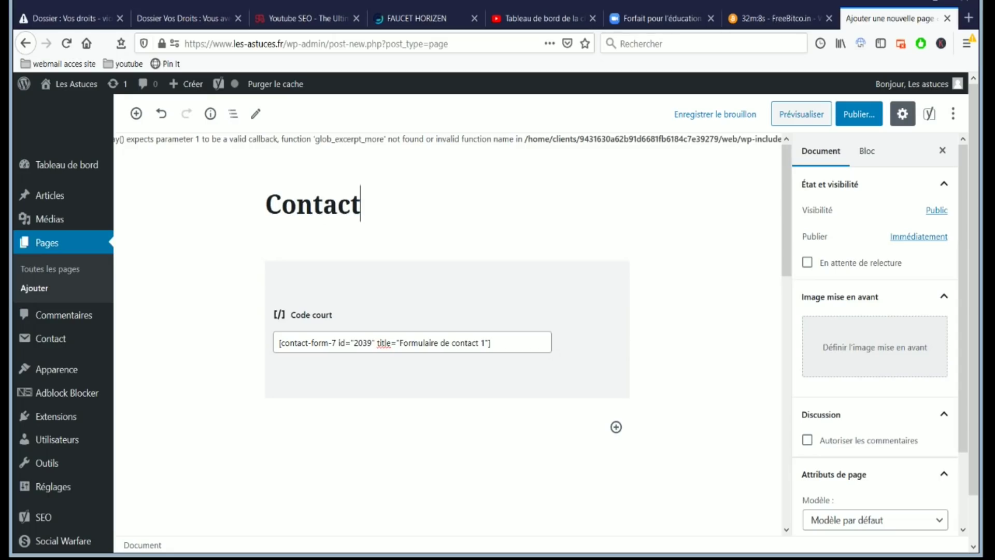
key(ctrl+s)
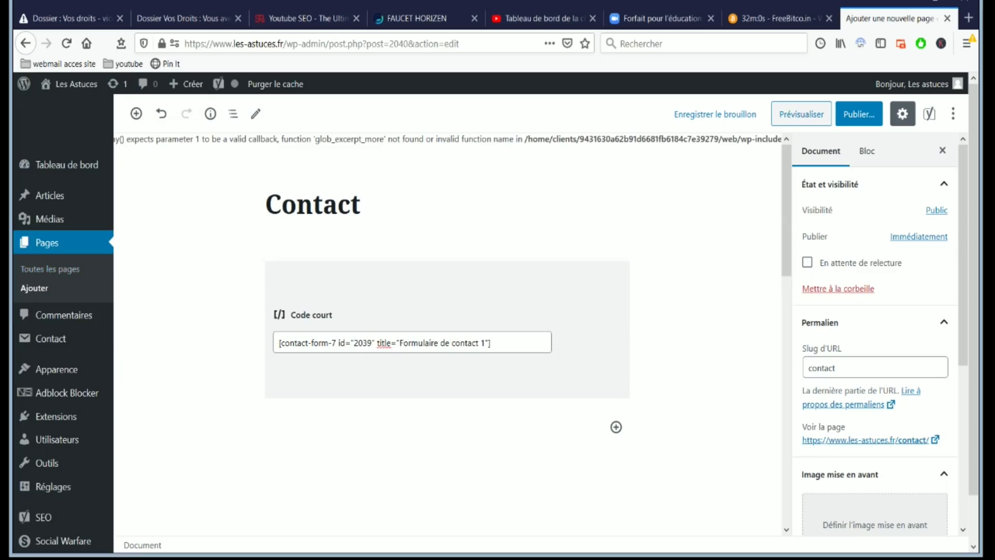
- Open Formulaire de contact 1 for editing and examine its form template and available field types
click(51, 338)
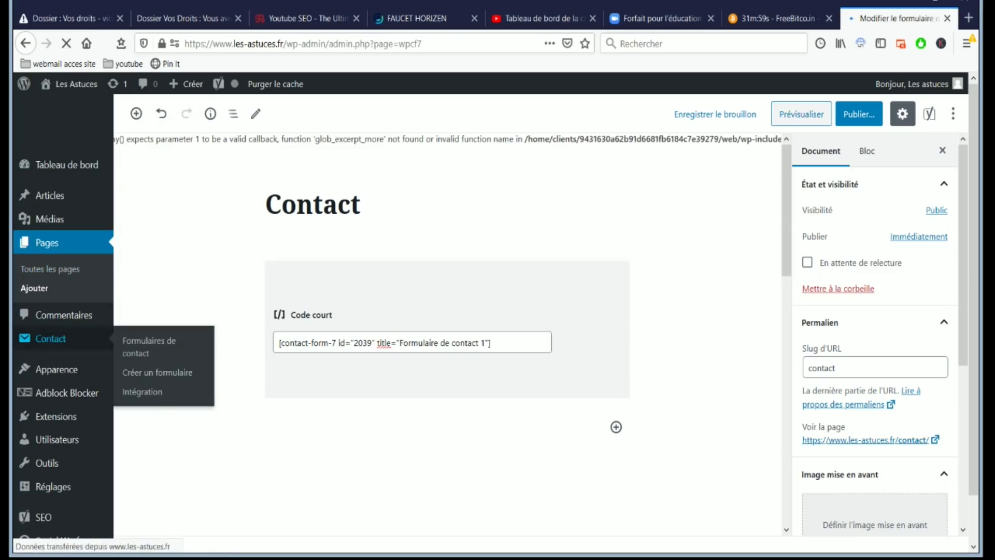
scroll(542, 311, down, 4)
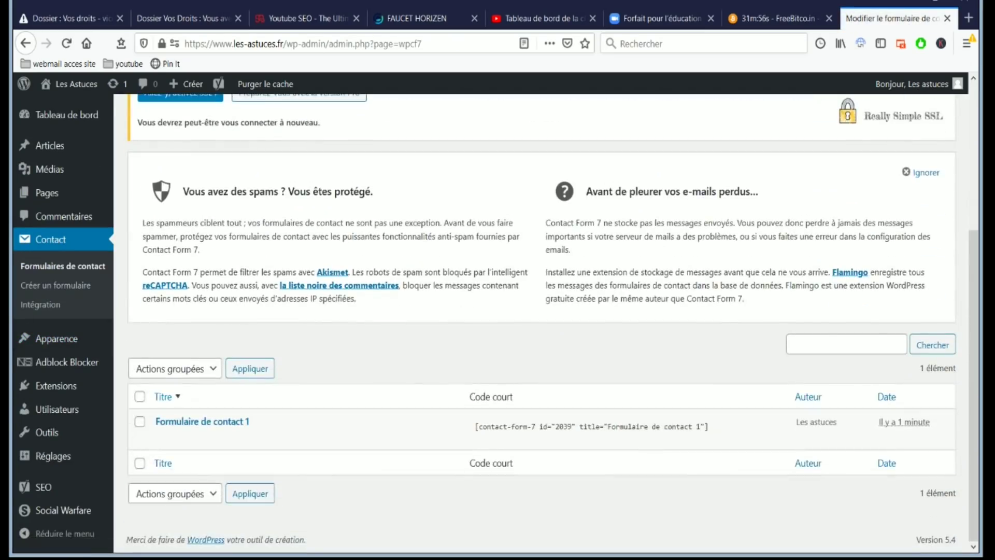
click(171, 439)
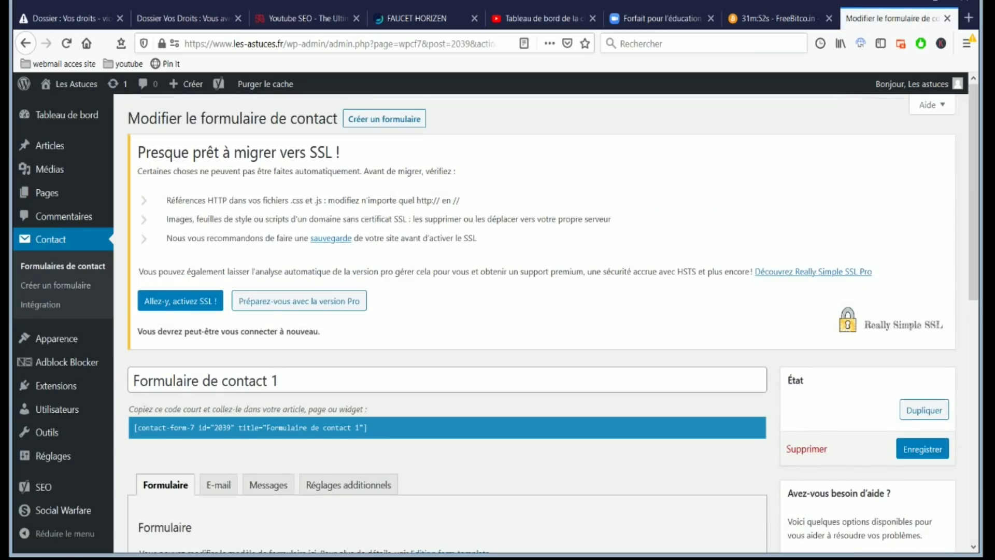
scroll(553, 319, down, 3)
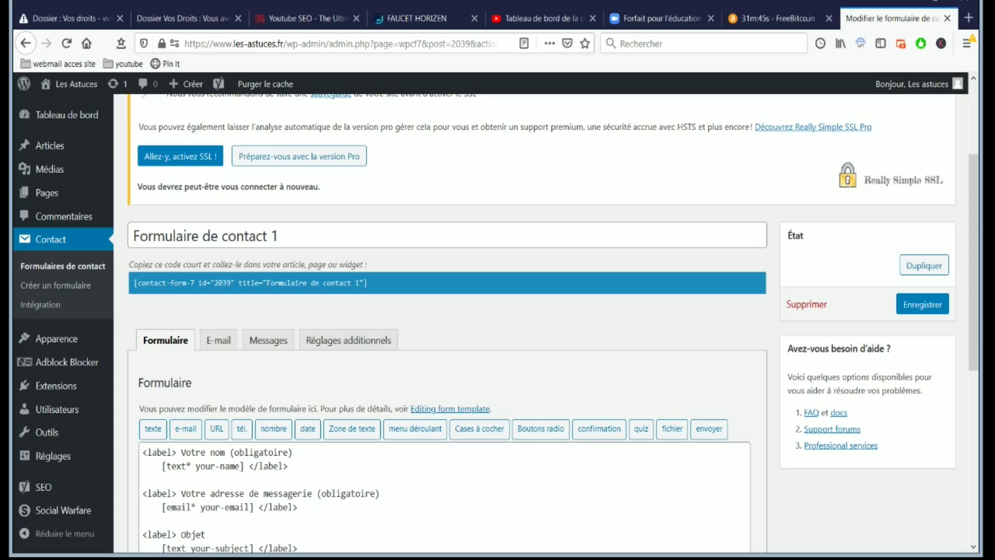
scroll(552, 319, down, 4)
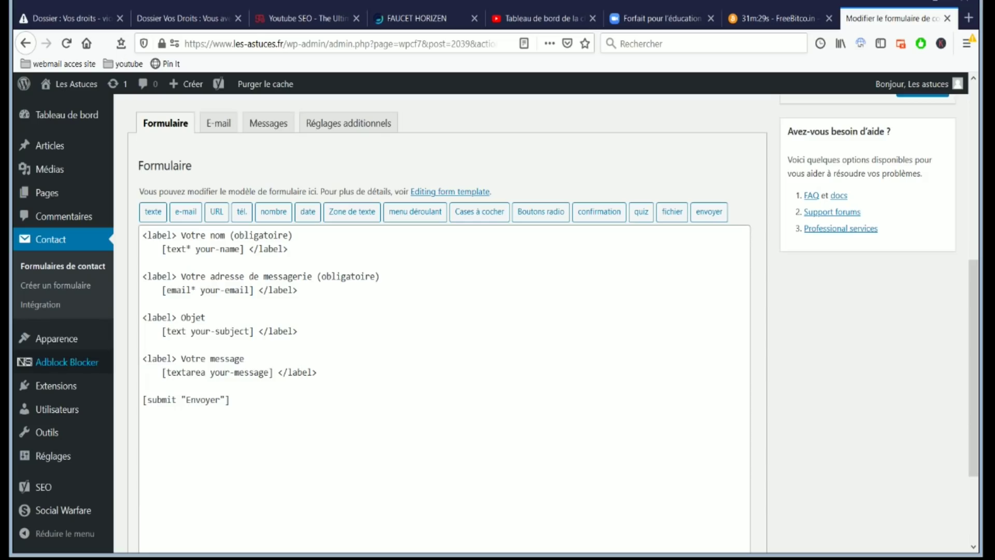
- Open the Widgets management page and examine the available widgets and the theme's widget areas
mouse_move(56, 385)
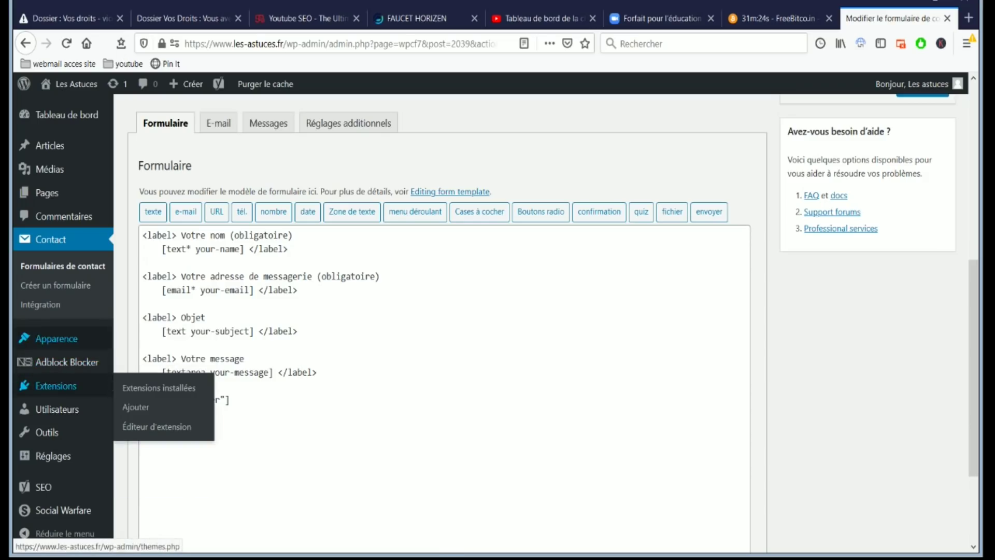
mouse_move(56, 338)
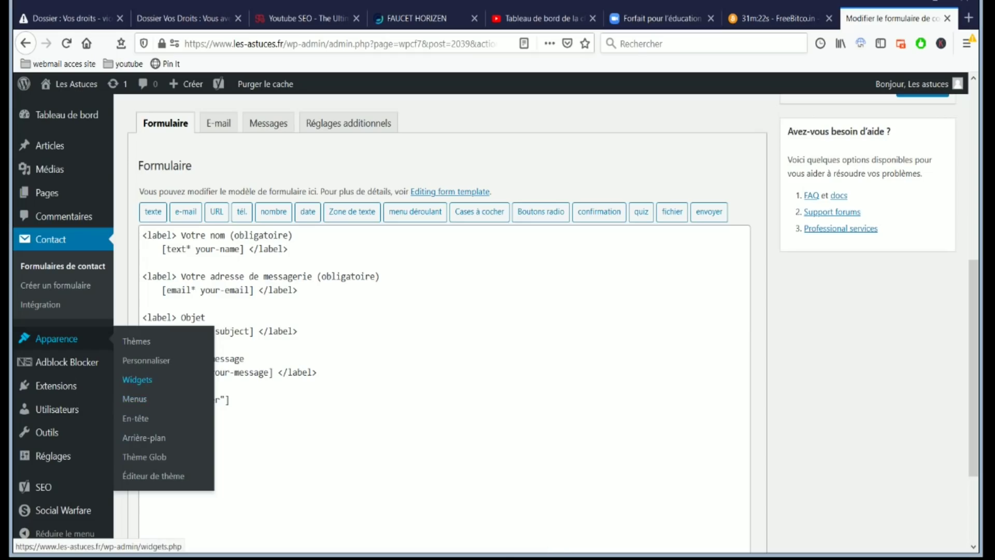
click(138, 380)
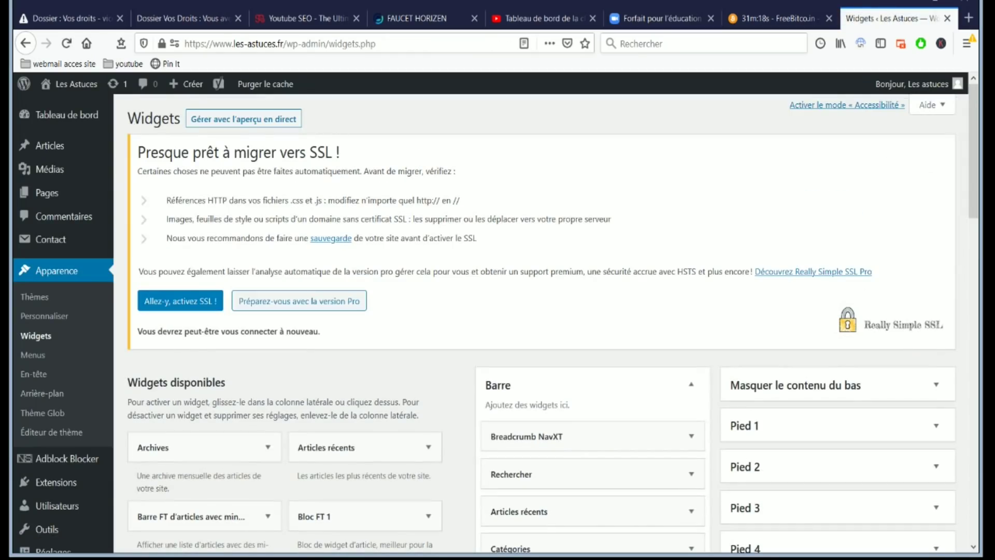
scroll(552, 324, down, 7)
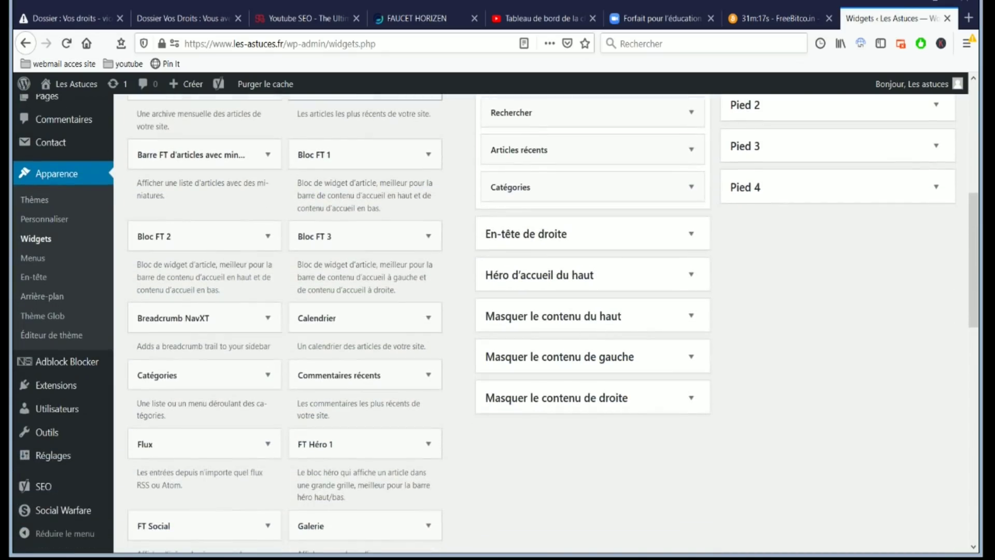
scroll(552, 324, down, 4)
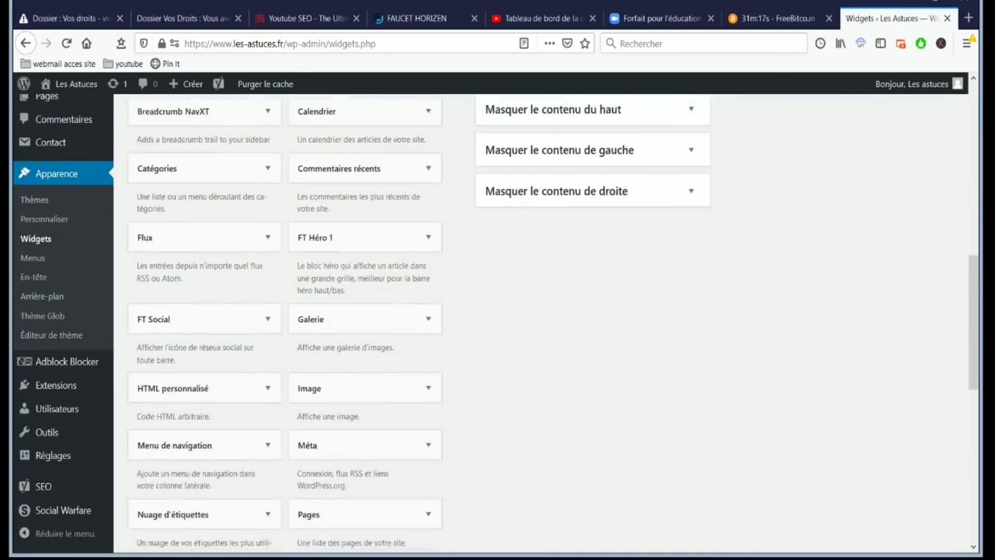
scroll(552, 323, down, 8)
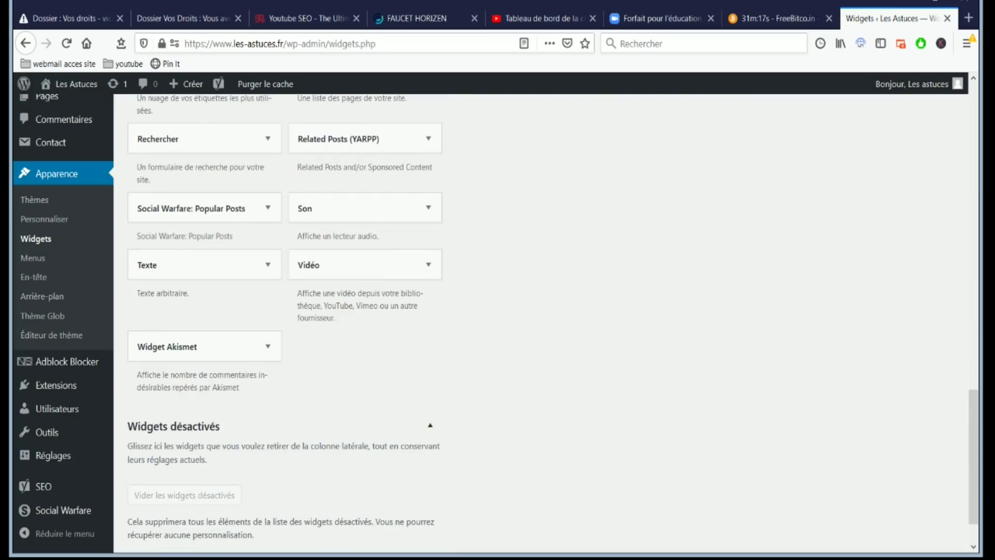
scroll(495, 323, up, 13)
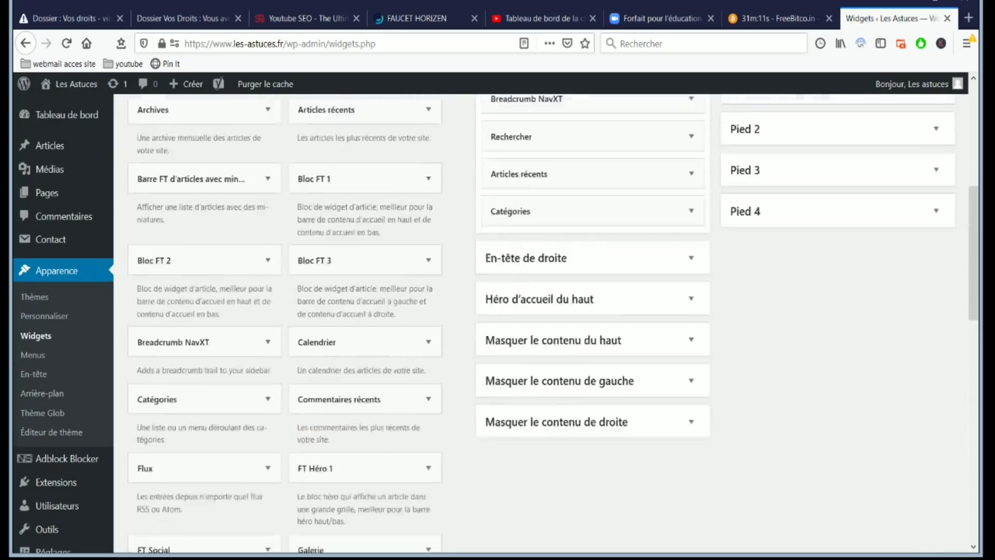
- Add the available Galerie widget to the Pied 4 footer area and collapse its settings
scroll(542, 321, up, 3)
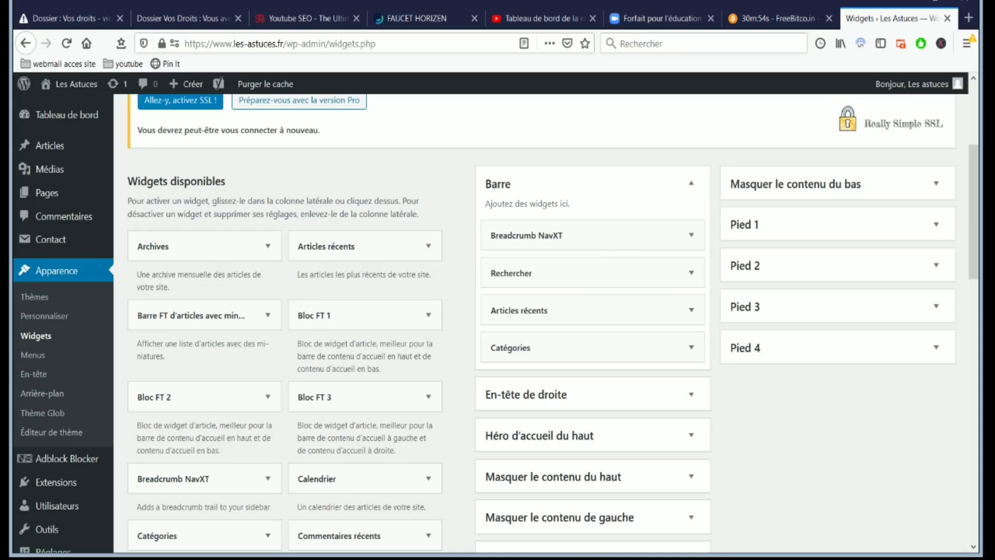
scroll(365, 466, down, 3)
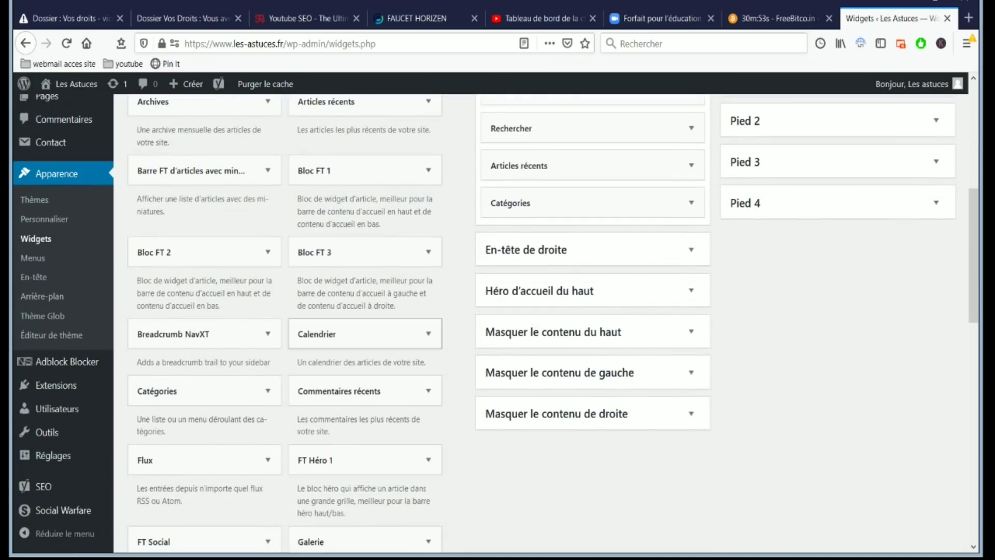
scroll(366, 394, down, 4)
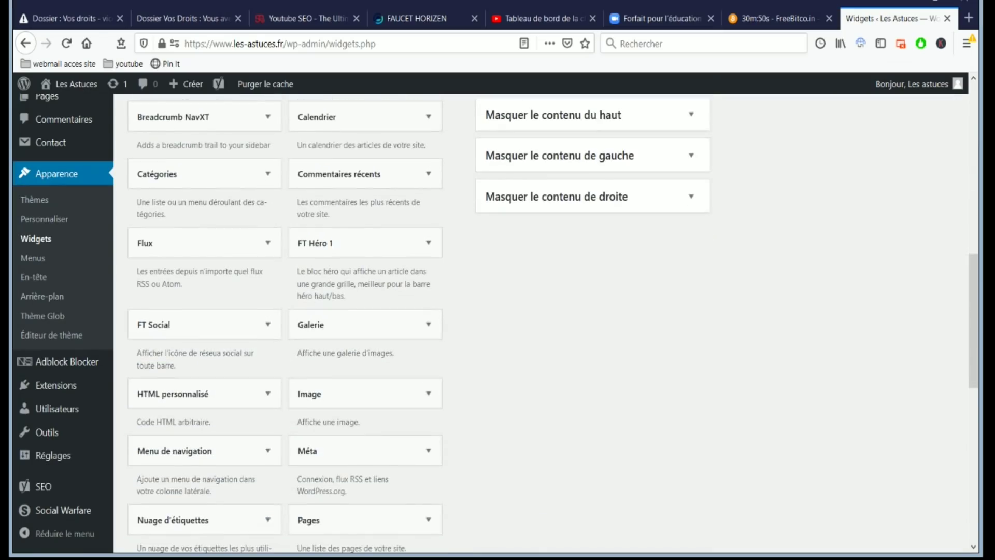
scroll(366, 321, up, 4)
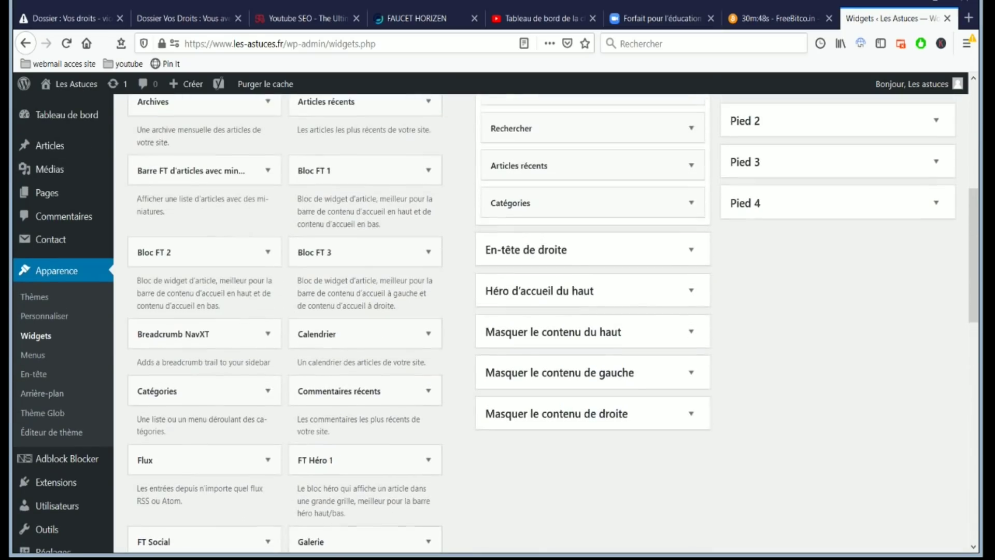
drag(311, 542, 772, 233)
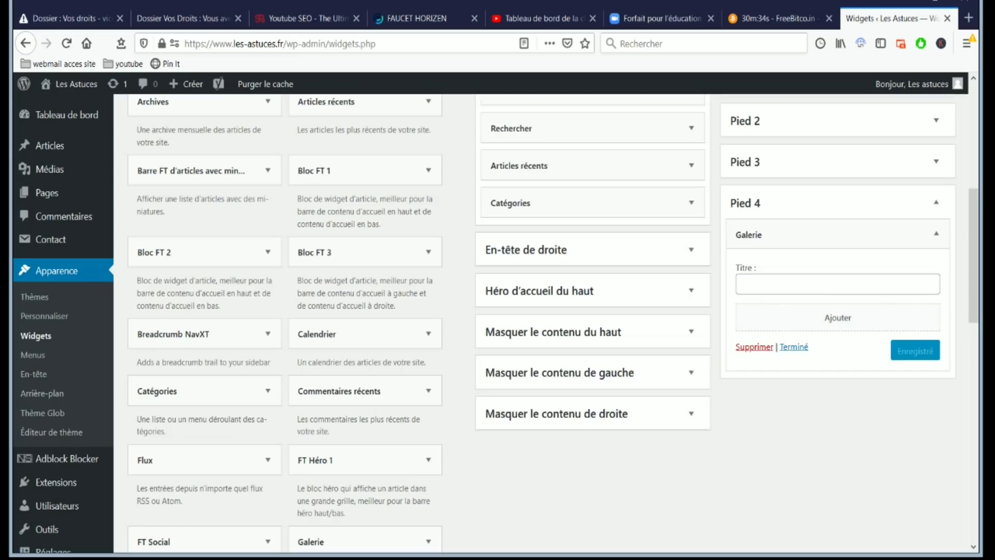
click(936, 234)
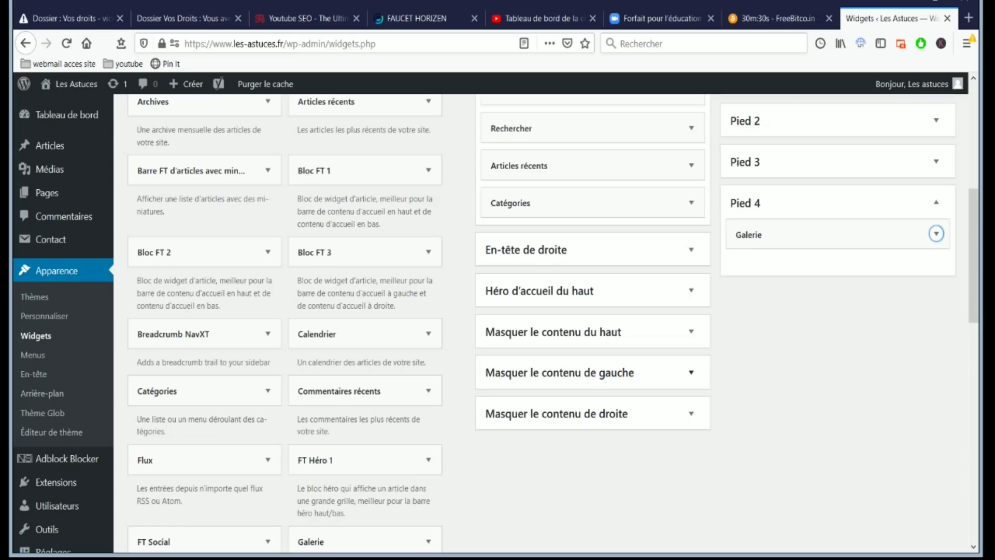
scroll(552, 319, up, 7)
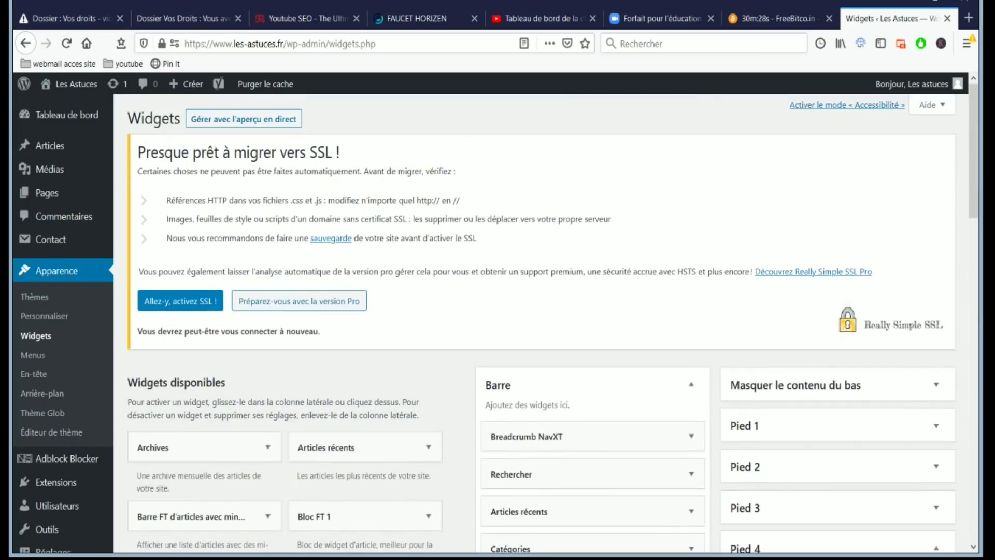